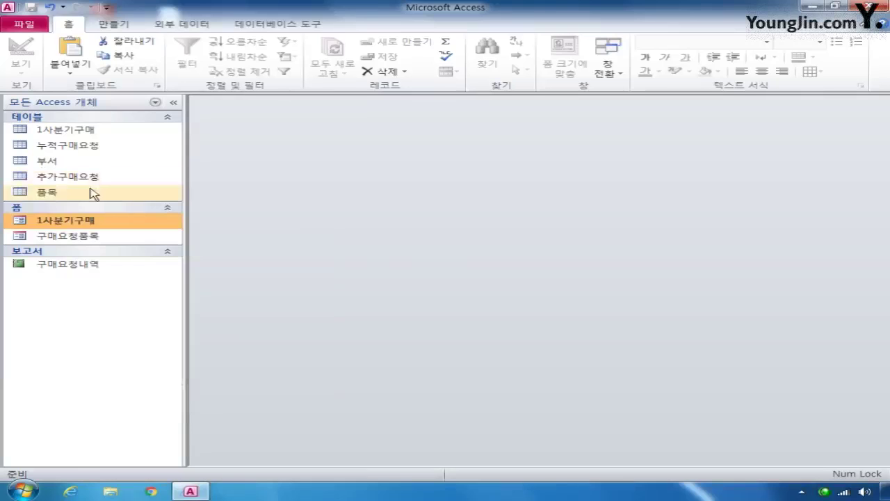
# - Open the 품목 table in Design View and close the property sheet
pyautogui.rightClick(91, 192)
pyautogui.click(111, 211)
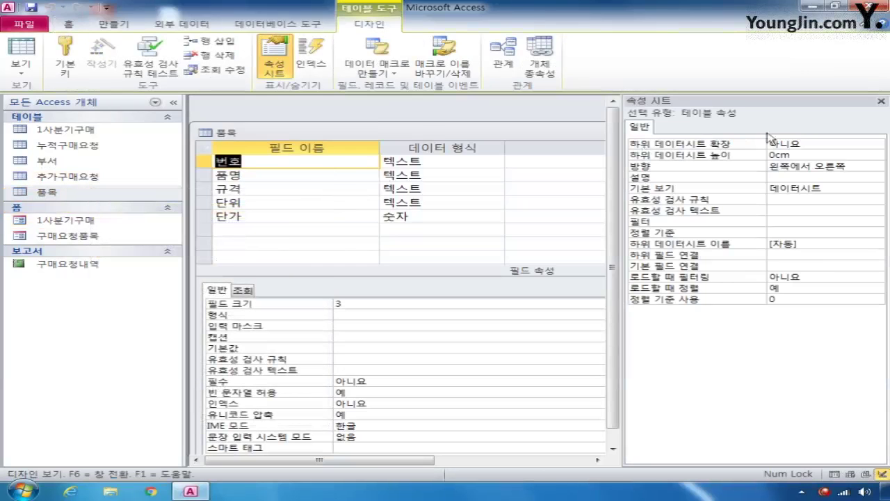
pyautogui.click(881, 101)
pyautogui.moveTo(463, 134); pyautogui.dragTo(469, 119)
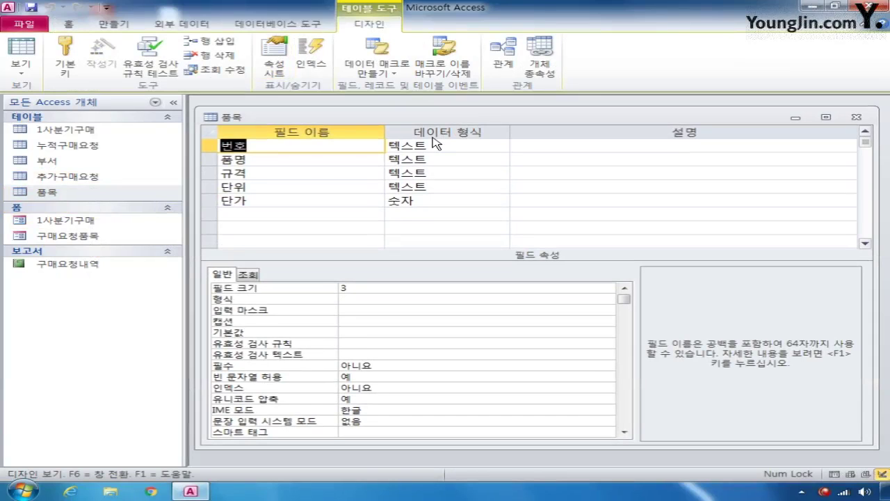
# - Set the 번호, 품명 and 규격 fields together as the 품목 table's primary key
pyautogui.click(206, 145)
pyautogui.click(207, 159)
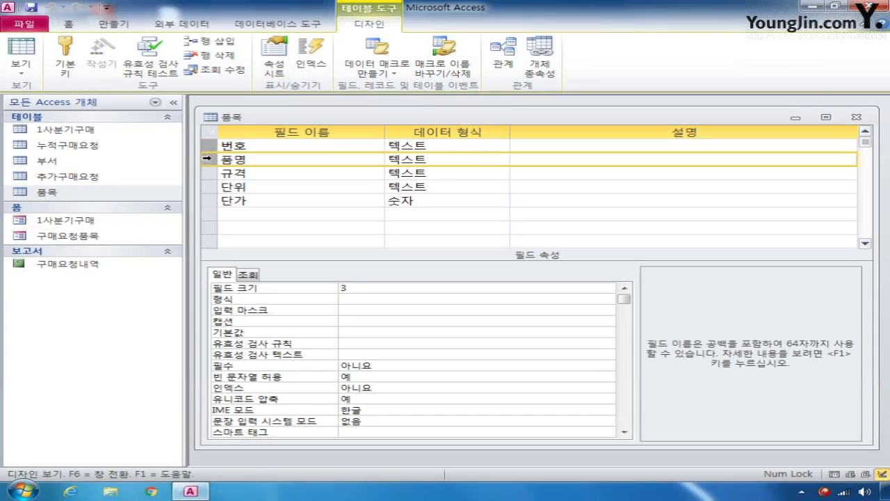
pyautogui.click(206, 172)
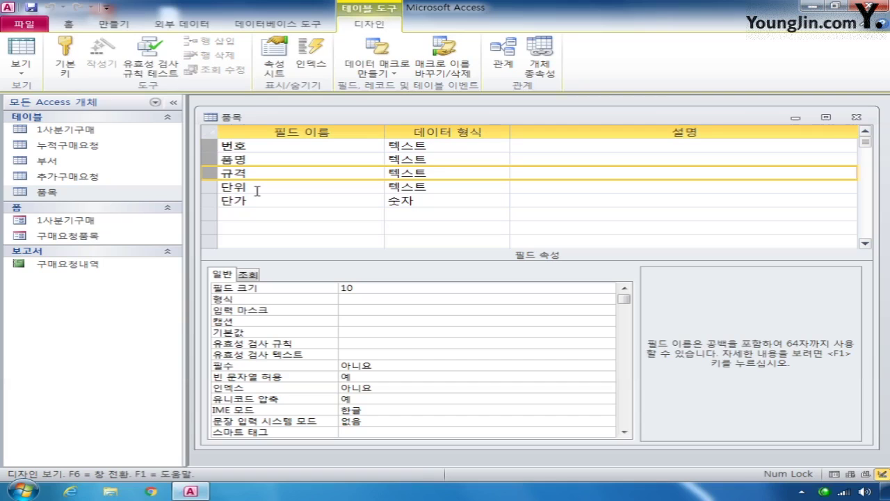
pyautogui.click(66, 64)
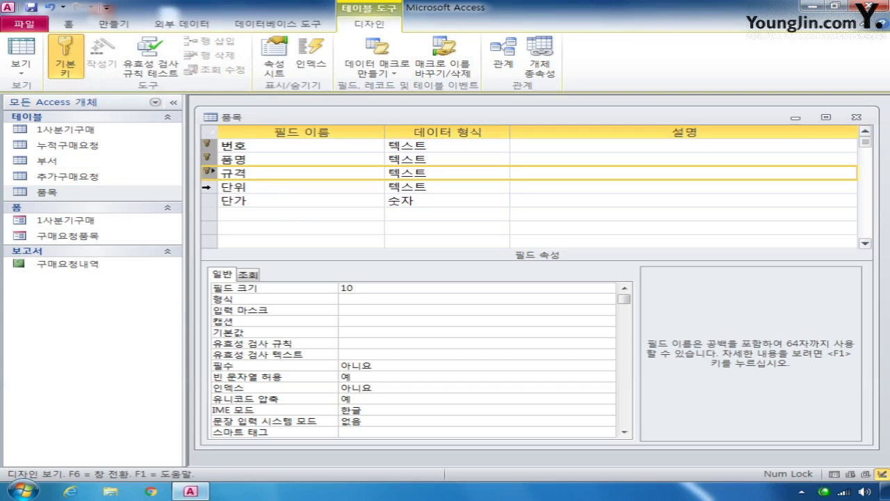
# - Set the 단위 field's size (필드 크기) to 4 and its default value (기본값) to 개
pyautogui.click(205, 186)
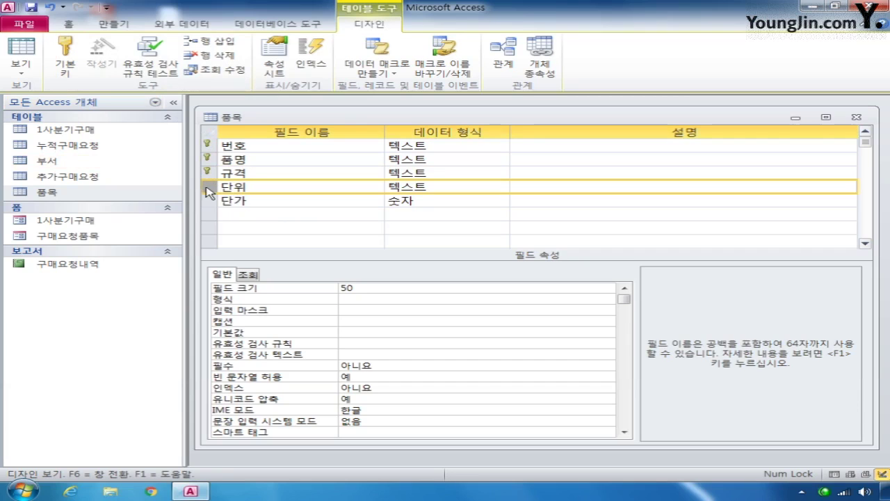
pyautogui.doubleClick(347, 288)
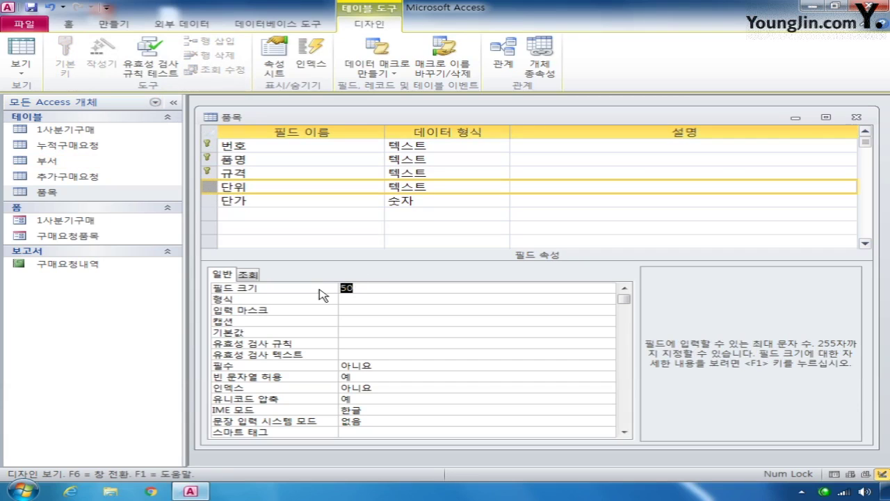
pyautogui.write('4')
pyautogui.click(354, 332)
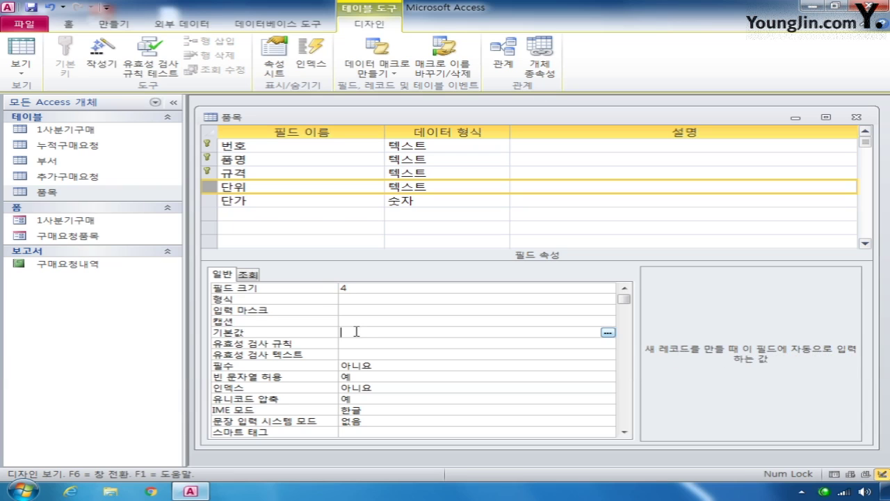
pyautogui.write('개')
# - Set the 단가 field's format (형식) to ₩₩#,###;;0
pyautogui.click(210, 201)
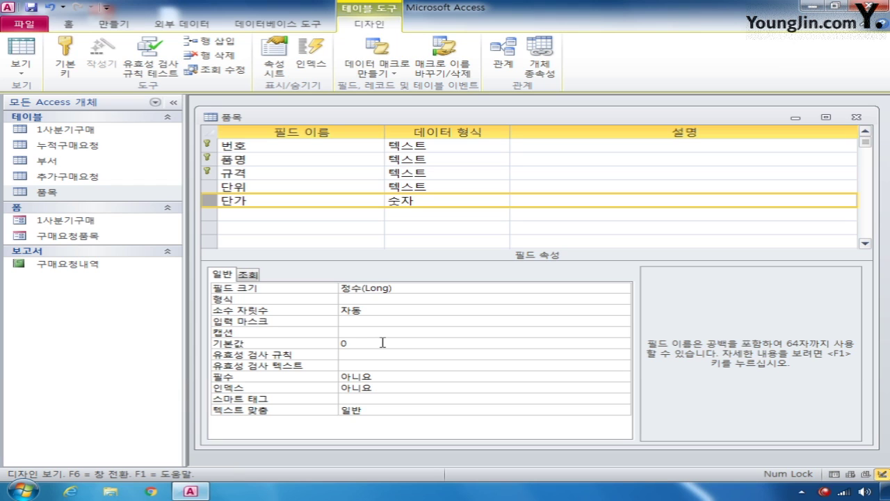
pyautogui.click(356, 299)
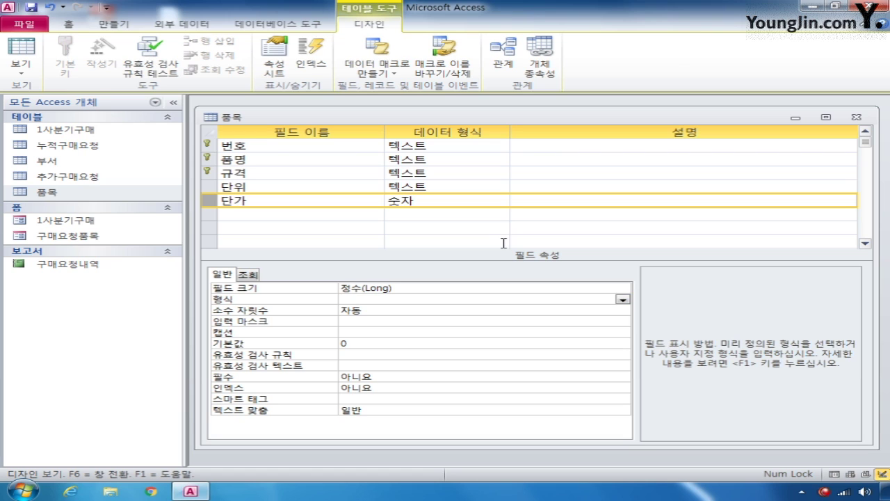
pyautogui.write('₩')
pyautogui.write('₩')
pyautogui.press('Home')
pyautogui.hotkey('shift', 'Right')
pyautogui.press('Right')
pyautogui.hotkey('shift', 'Right')
pyautogui.press('Home')
pyautogui.hotkey('shift', 'Right')
pyautogui.press('End')
pyautogui.write('3')
pyautogui.press('BackSpace')
pyautogui.write('#,#')
pyautogui.hotkey('shift', 'Left')
pyautogui.hotkey('shift', 'Left')
pyautogui.hotkey('shift', 'Left')
pyautogui.hotkey('shift', 'Left')
pyautogui.hotkey('shift', 'Left')
pyautogui.press('Left')
pyautogui.press('Right')
pyautogui.press('Right')
pyautogui.press('Right')
pyautogui.write(';0')
# - Close the 품목 table and save its design changes
pyautogui.click(856, 117)
pyautogui.click(348, 283)
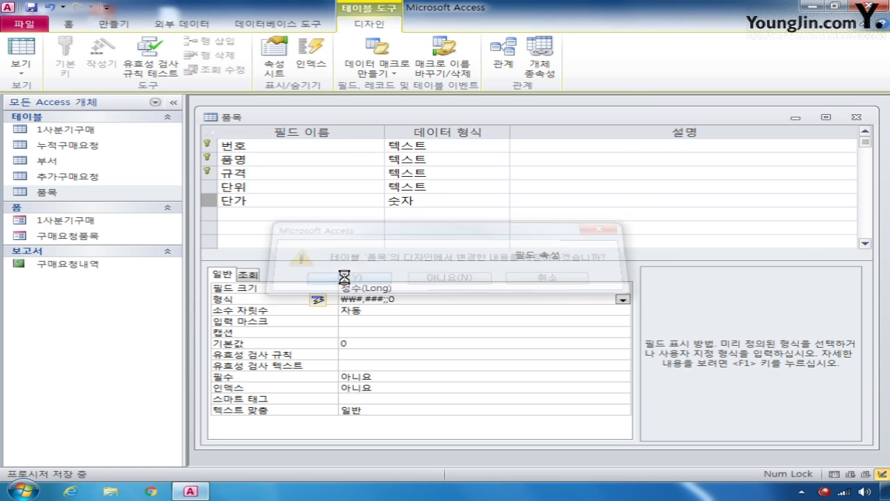
pyautogui.click(405, 277)
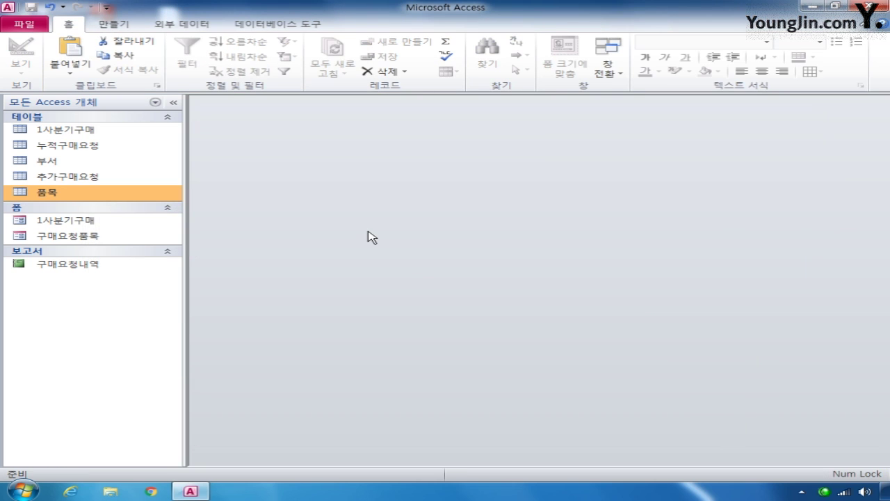
# - Open the 1사분기구매 table in Design View
pyautogui.click(84, 131)
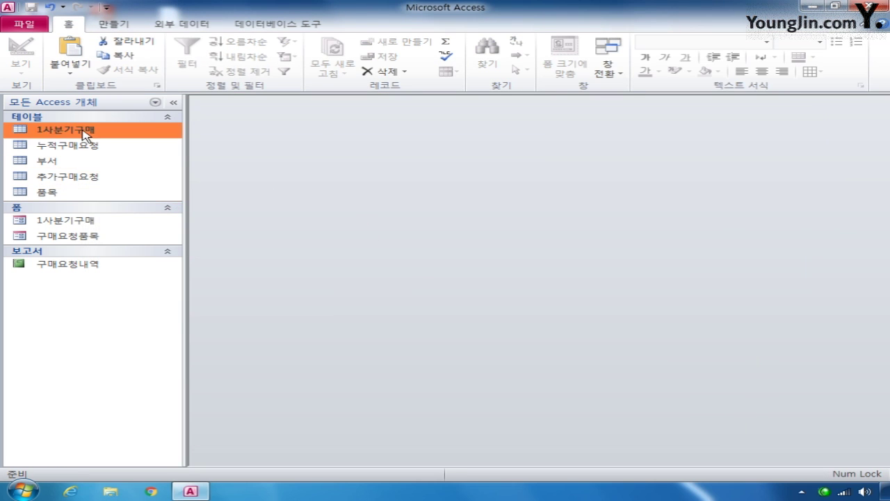
pyautogui.rightClick(83, 131)
pyautogui.click(144, 153)
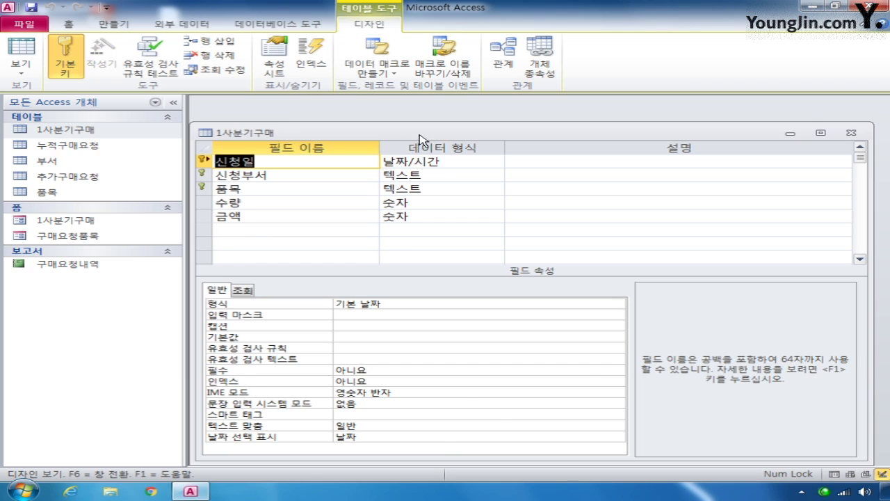
pyautogui.moveTo(419, 133); pyautogui.dragTo(429, 119)
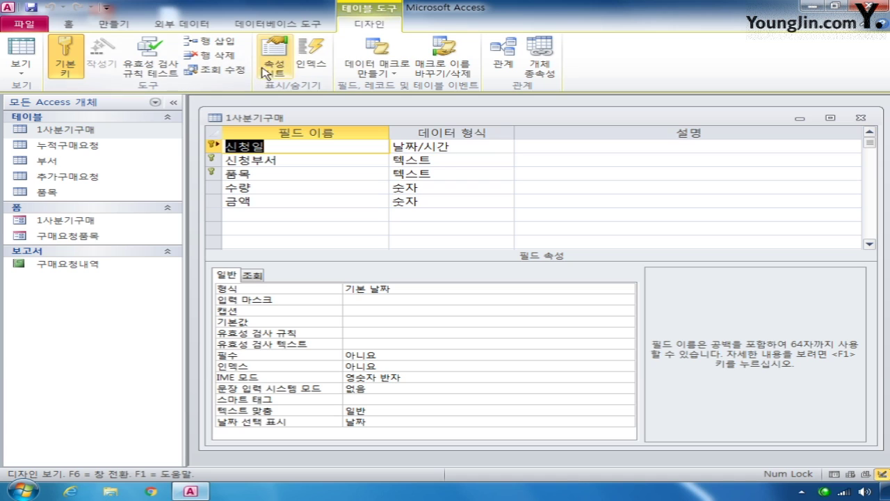
# - Insert a field named 순번 above 신청일 with the AutoNumber data type (일련 번호)
pyautogui.click(208, 41)
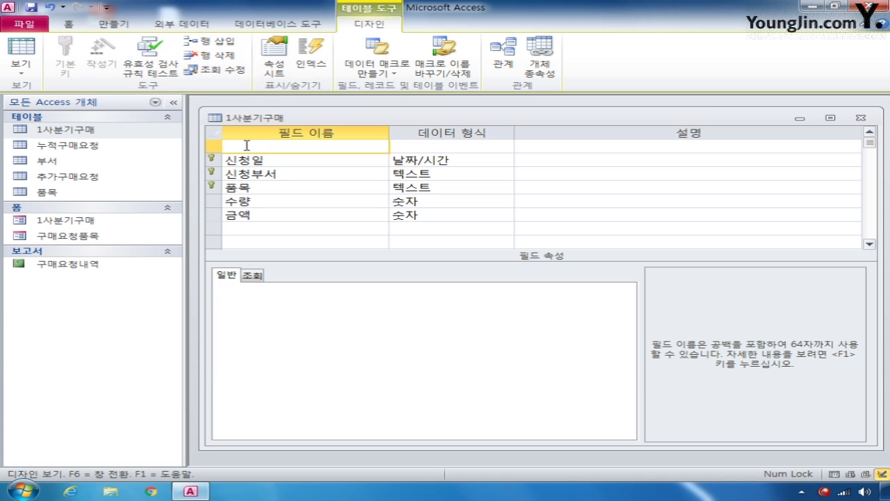
pyautogui.write('순번')
pyautogui.click(410, 146)
pyautogui.click(507, 146)
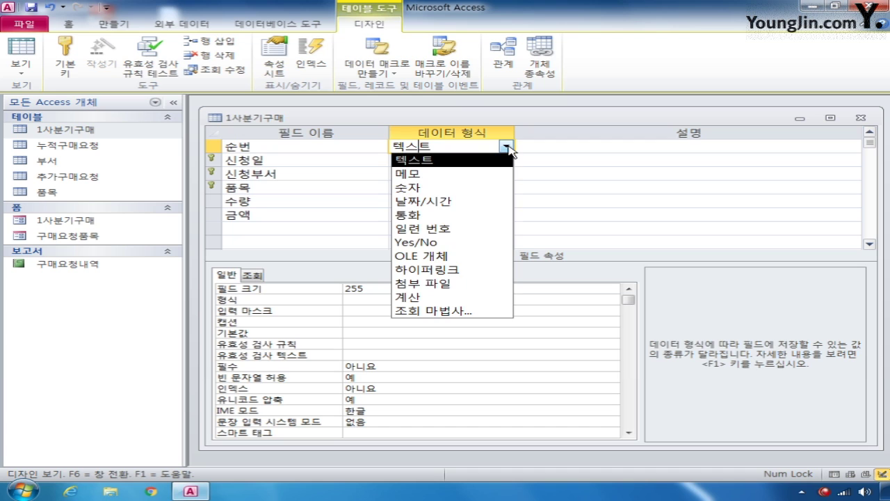
pyautogui.click(423, 228)
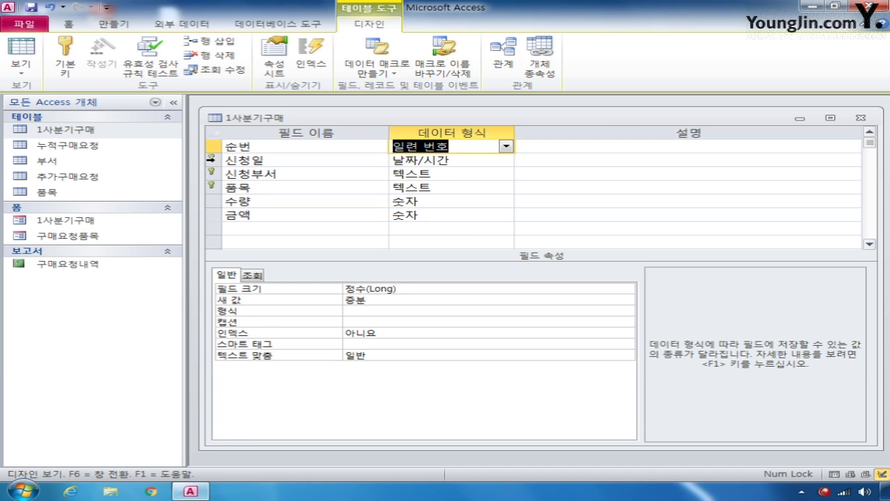
# - Give the 신청일 field the validation rule between #2009-1-1# and #2009-3-31#
pyautogui.click(211, 160)
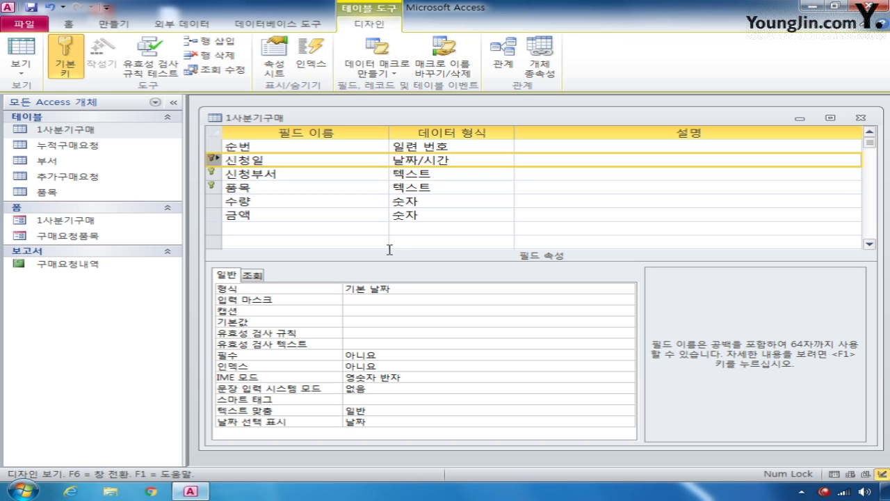
pyautogui.click(370, 335)
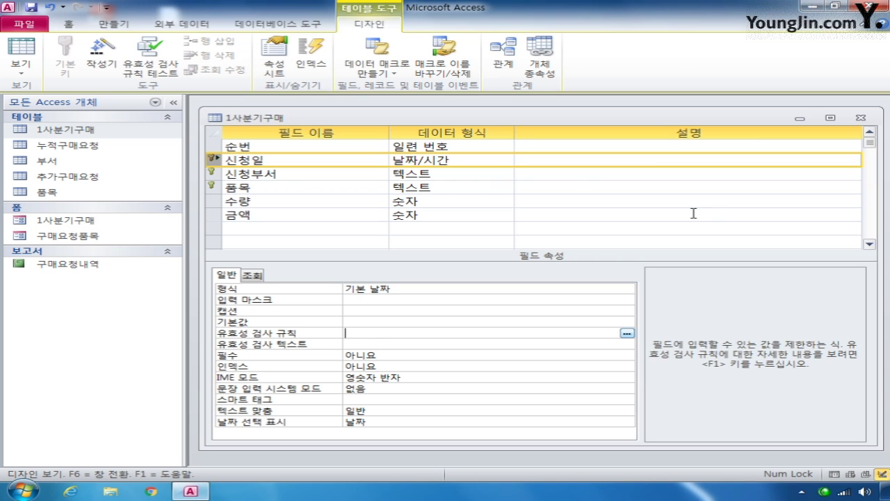
pyautogui.write('between #2009-')
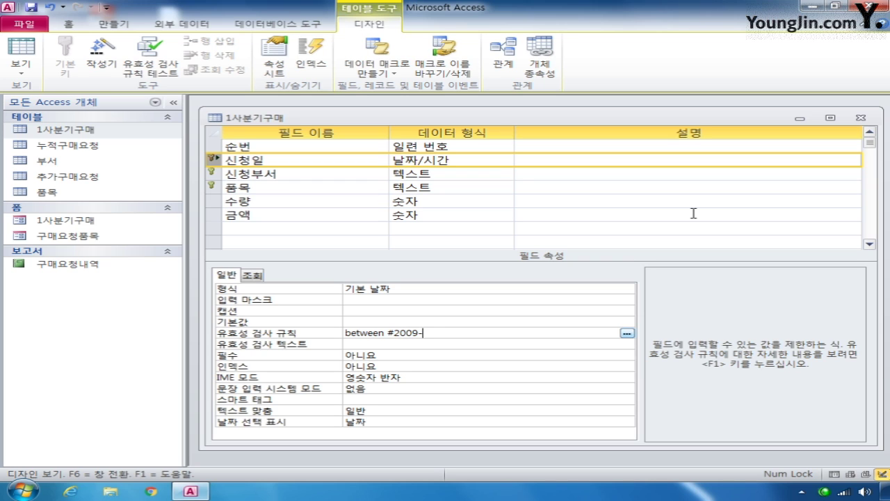
pyautogui.write('1-1# and #2009-3-')
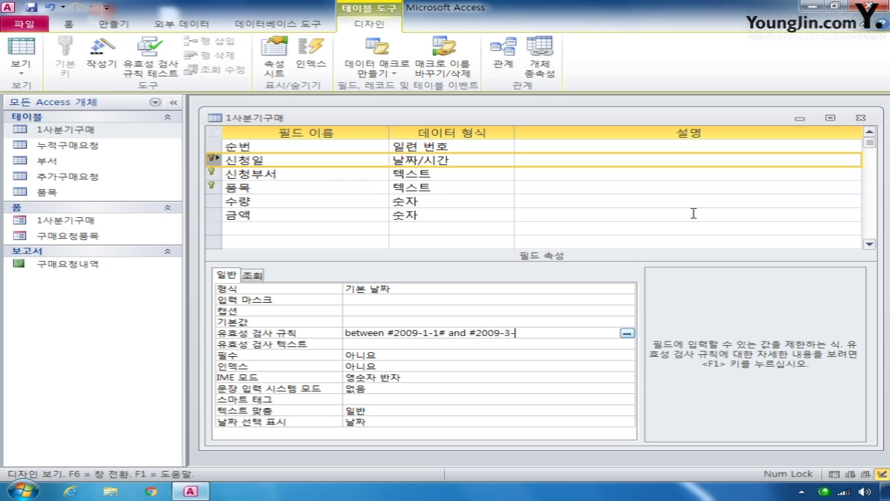
pyautogui.write('31#')
# - Close the 1사분기구매 table, saving the design changes and testing the existing data against the new rule
pyautogui.click(860, 118)
pyautogui.click(374, 280)
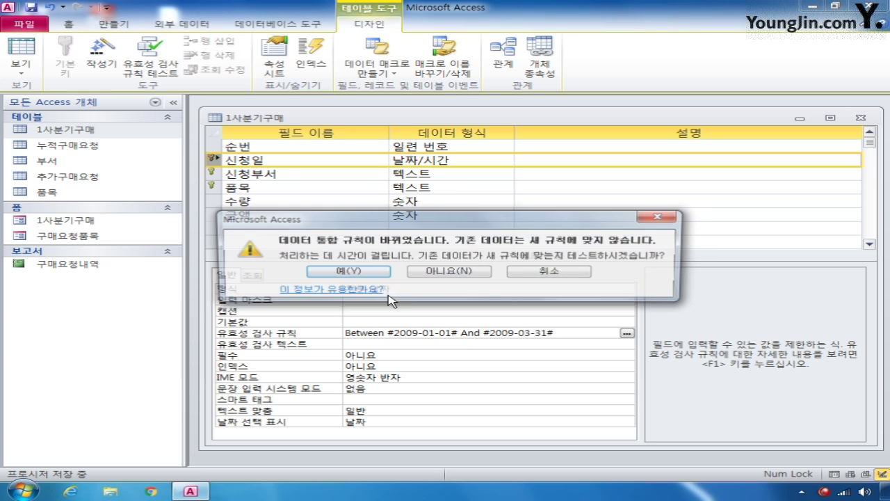
pyautogui.click(372, 274)
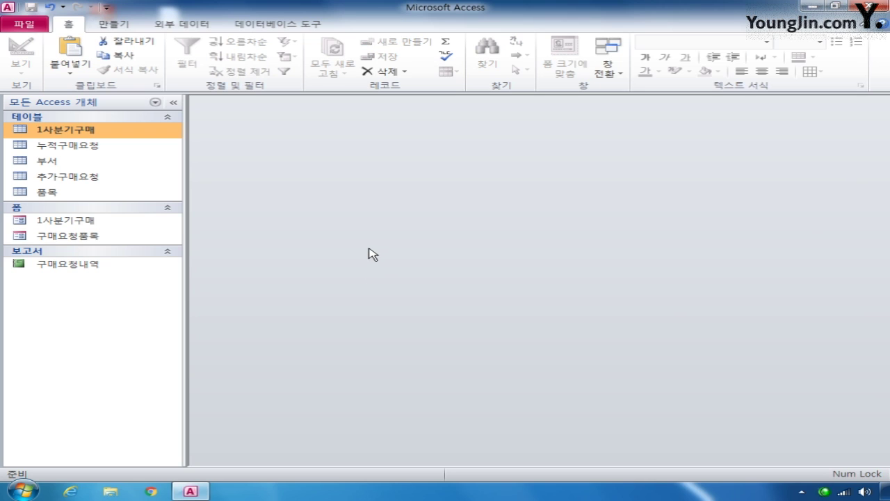
# - Open the database relationships and add the 1사분기구매, 부서 and 품목 tables to the layout
pyautogui.click(267, 26)
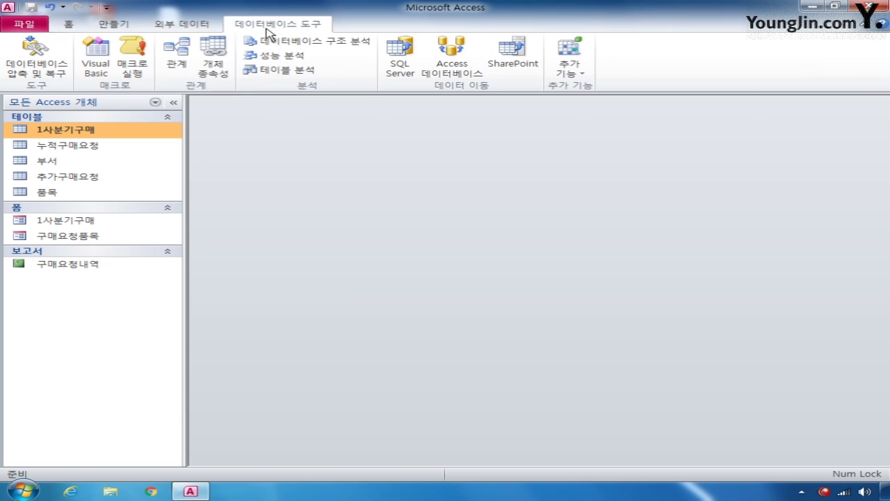
pyautogui.click(177, 57)
pyautogui.rightClick(381, 179)
pyautogui.click(406, 186)
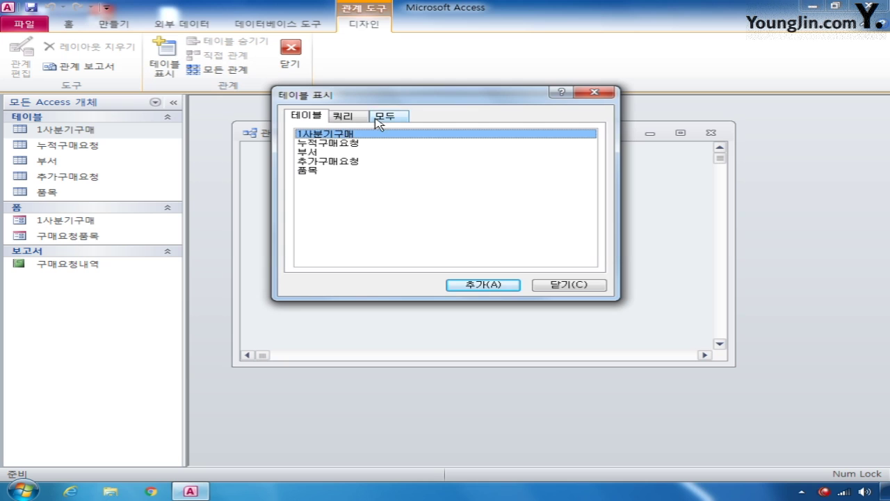
pyautogui.moveTo(390, 99); pyautogui.dragTo(536, 206)
pyautogui.press('Return')
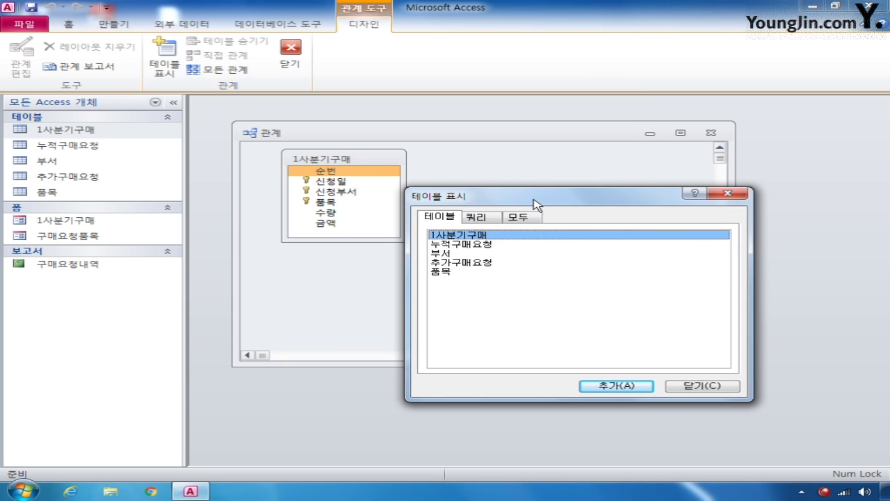
pyautogui.doubleClick(445, 253)
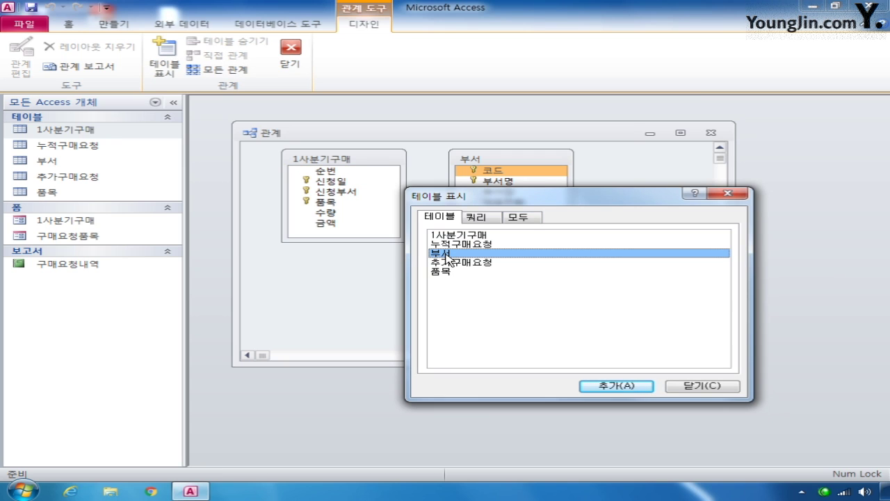
pyautogui.doubleClick(459, 273)
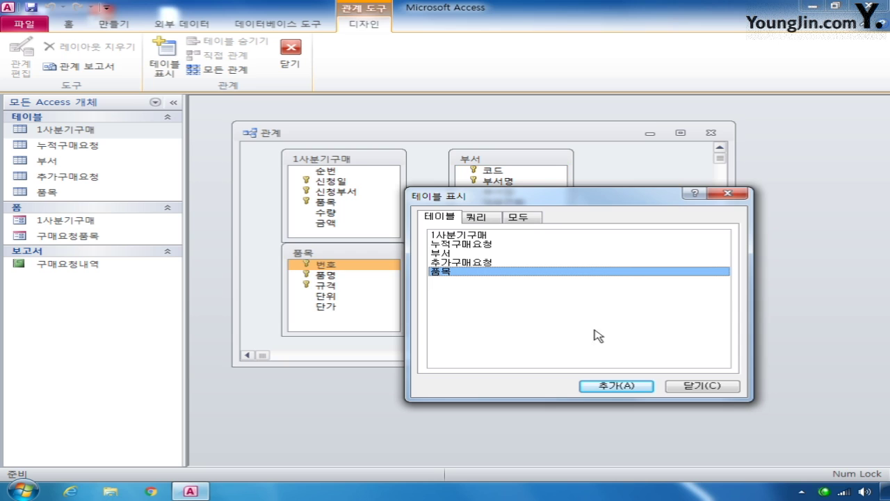
pyautogui.click(707, 387)
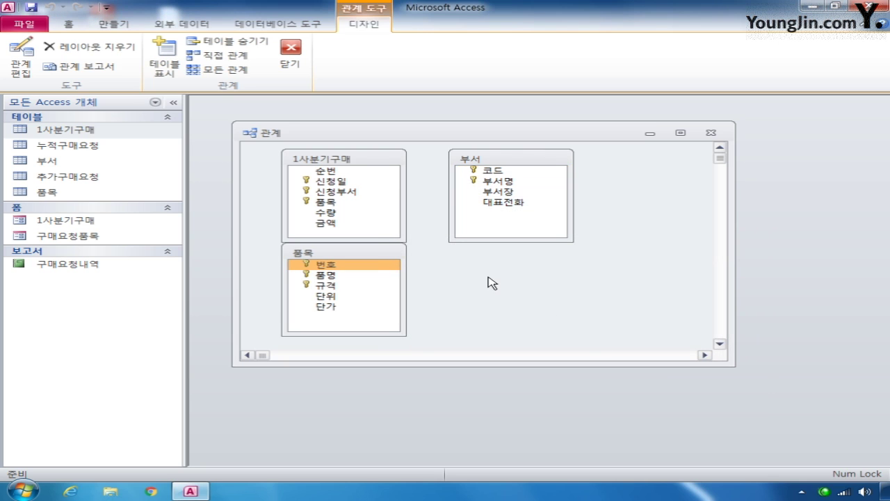
# - Relate 코드 in 부서 to 신청부서 in 1사분기구매 with referential integrity and cascading field updates, and move the 부서 box farther from 1사분기구매
pyautogui.click(350, 193)
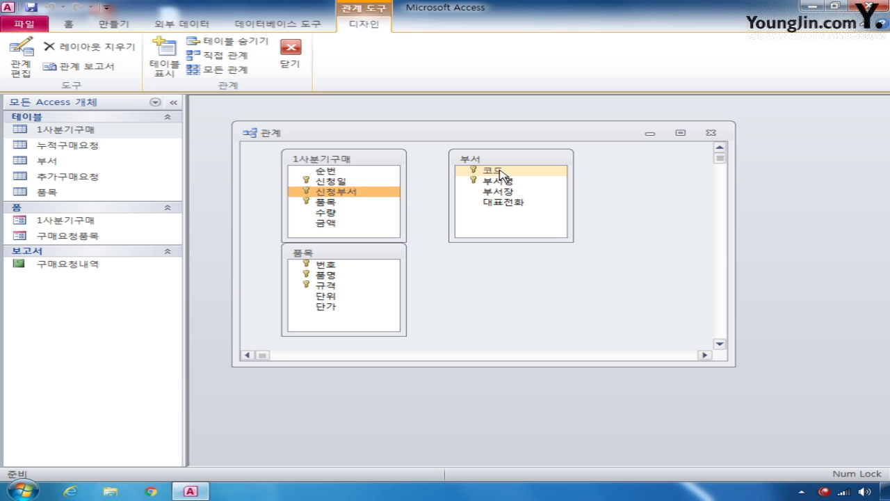
pyautogui.moveTo(498, 174); pyautogui.dragTo(357, 192)
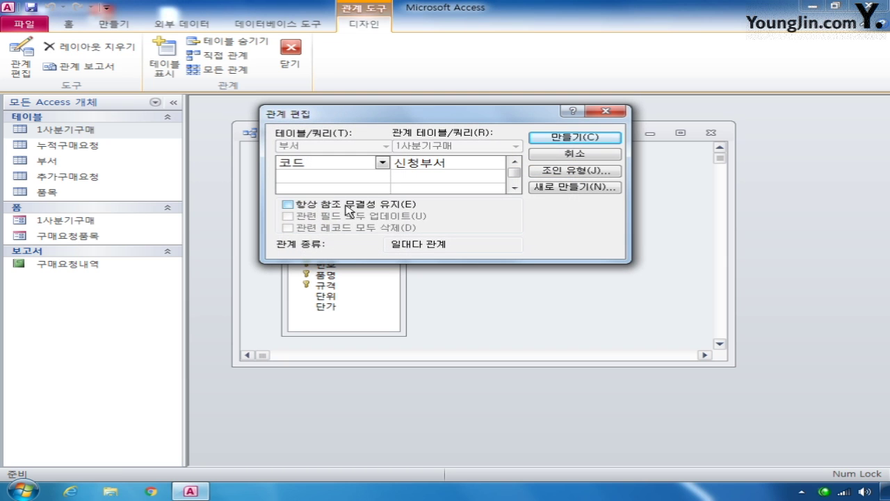
pyautogui.click(342, 206)
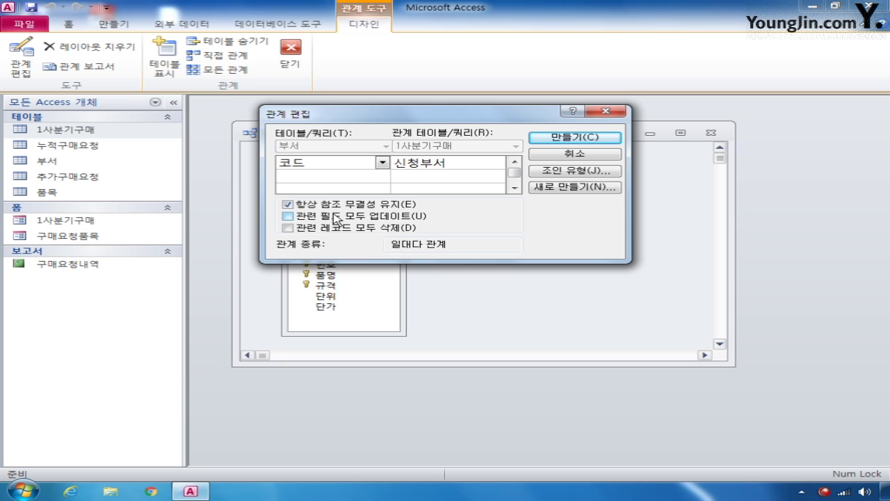
pyautogui.click(335, 217)
pyautogui.click(582, 137)
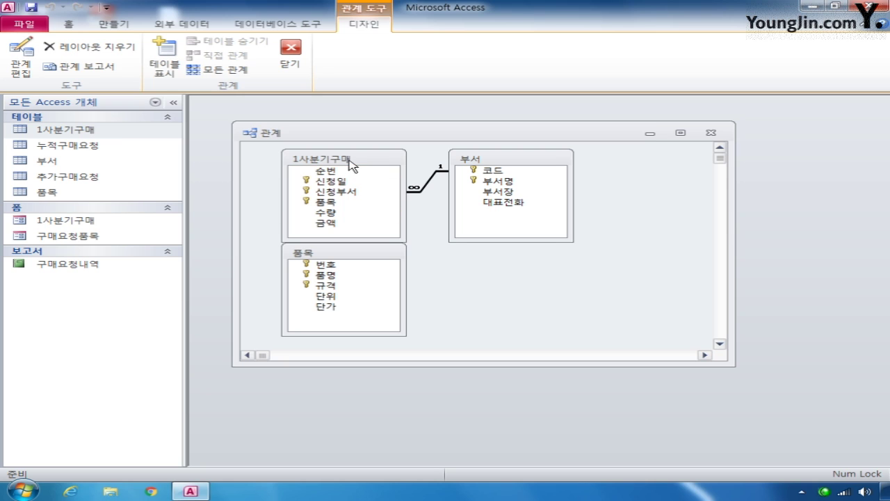
pyautogui.moveTo(533, 161); pyautogui.dragTo(666, 181)
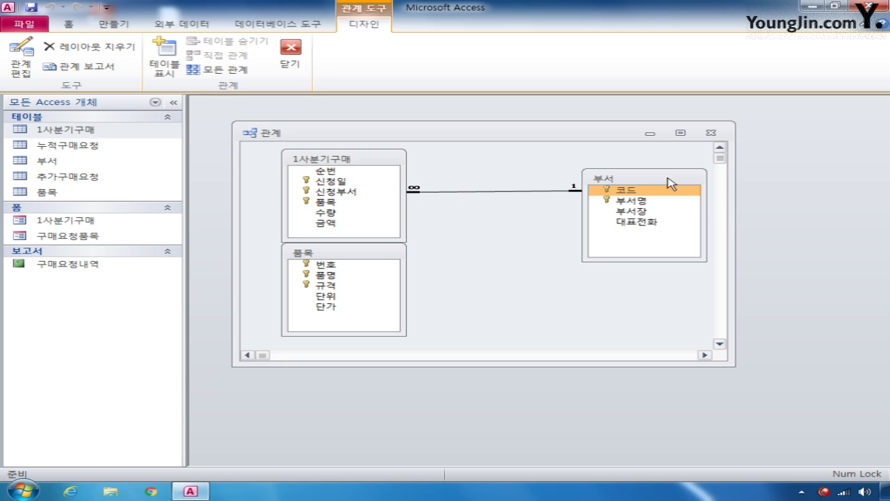
# - Rearrange the relationship layout so 1사분기구매 sits between 품목 and 부서
pyautogui.moveTo(346, 159); pyautogui.dragTo(475, 199)
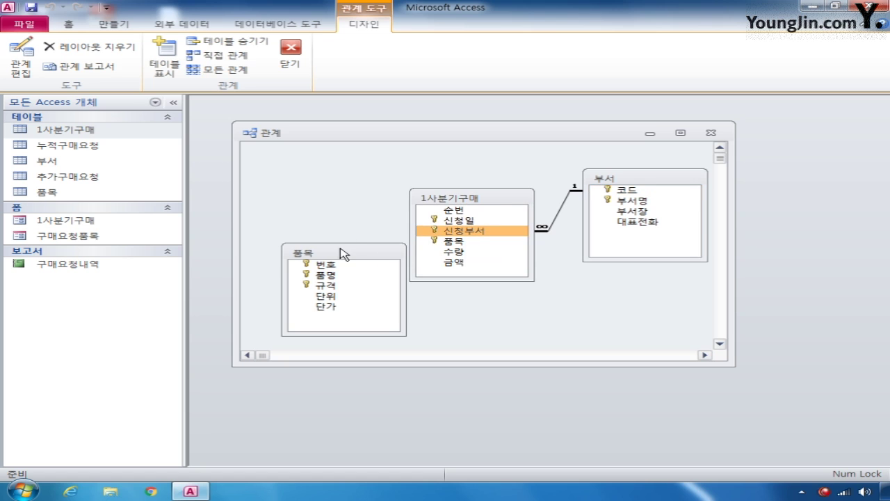
pyautogui.moveTo(341, 253); pyautogui.dragTo(313, 177)
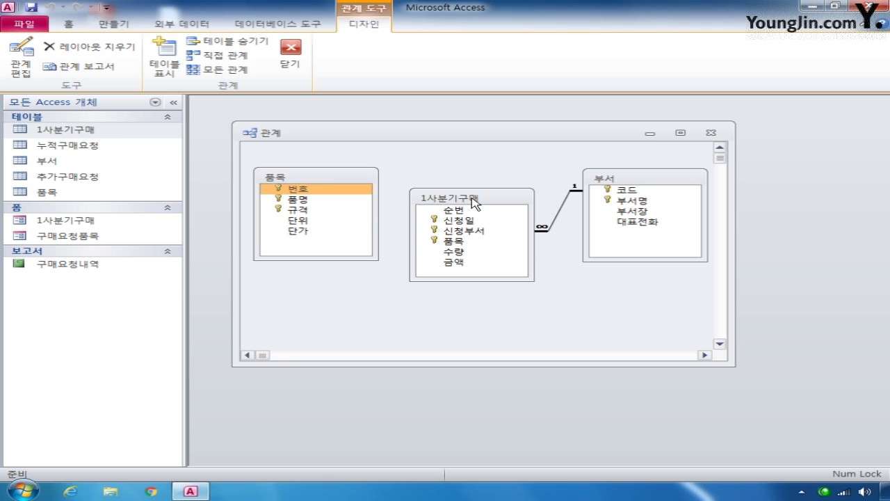
# - Try to relate 품목 in 1사분기구매 to 번호 in 품목 with referential integrity and cascading field updates
pyautogui.moveTo(472, 209); pyautogui.dragTo(459, 241)
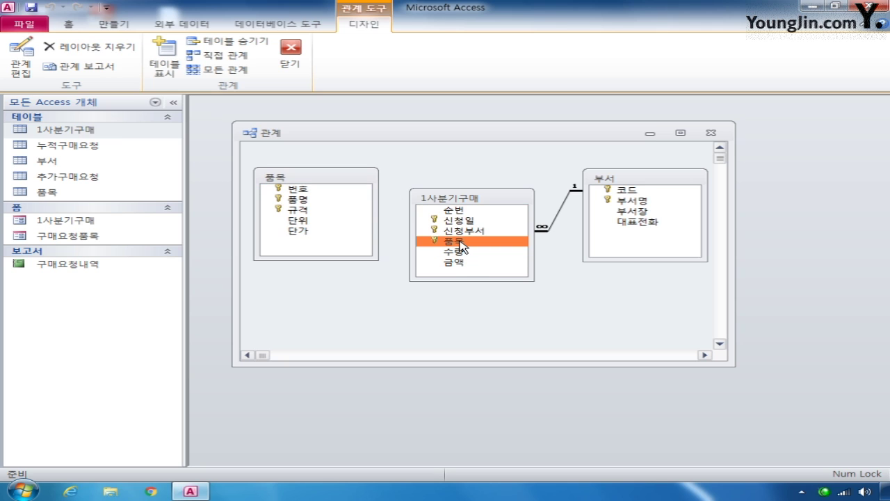
pyautogui.moveTo(460, 245); pyautogui.dragTo(310, 192)
pyautogui.click(287, 204)
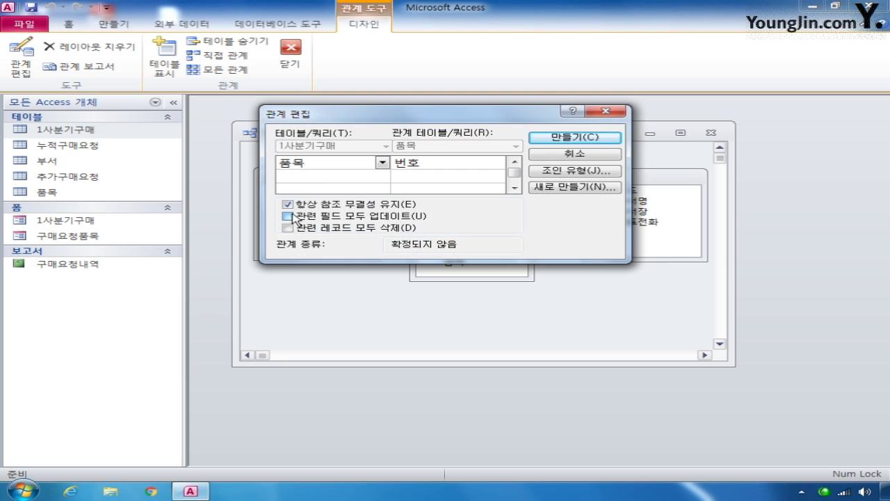
pyautogui.click(287, 216)
pyautogui.click(566, 143)
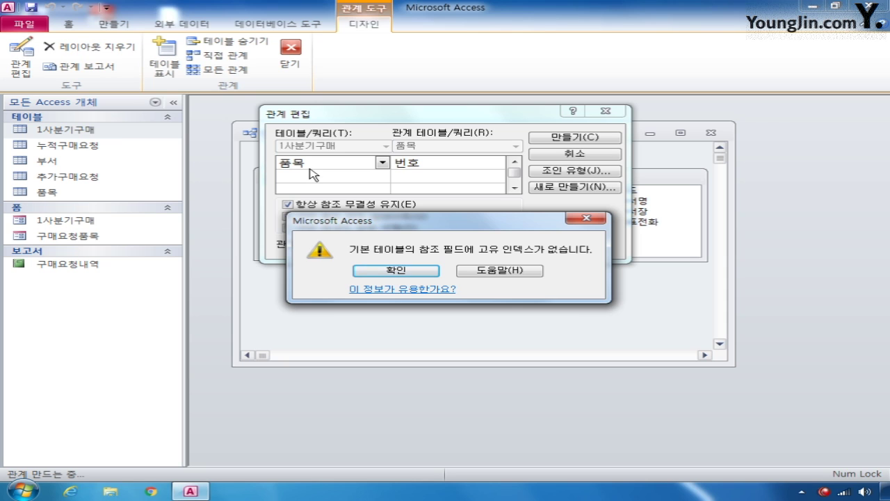
pyautogui.click(407, 271)
pyautogui.click(605, 112)
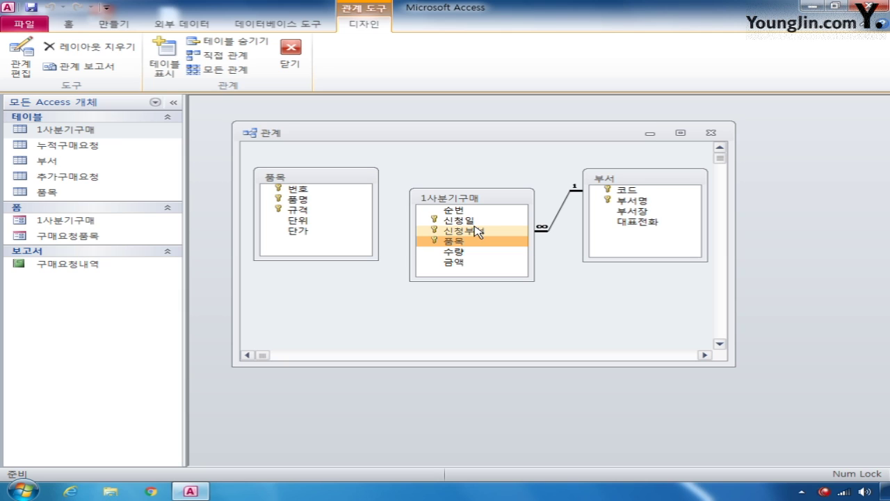
# - Set the 번호 field's index in the 품목 table design to 예(중복 불가능) and close the table, saving the change
pyautogui.rightClick(345, 192)
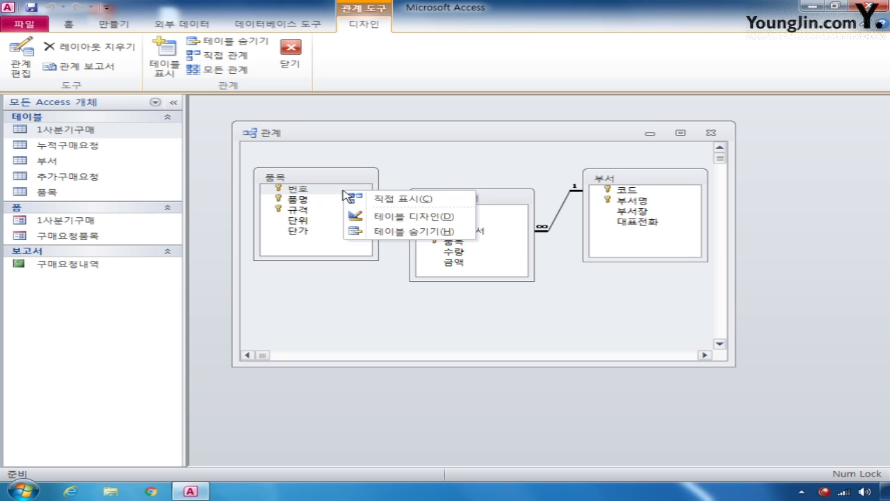
pyautogui.click(377, 221)
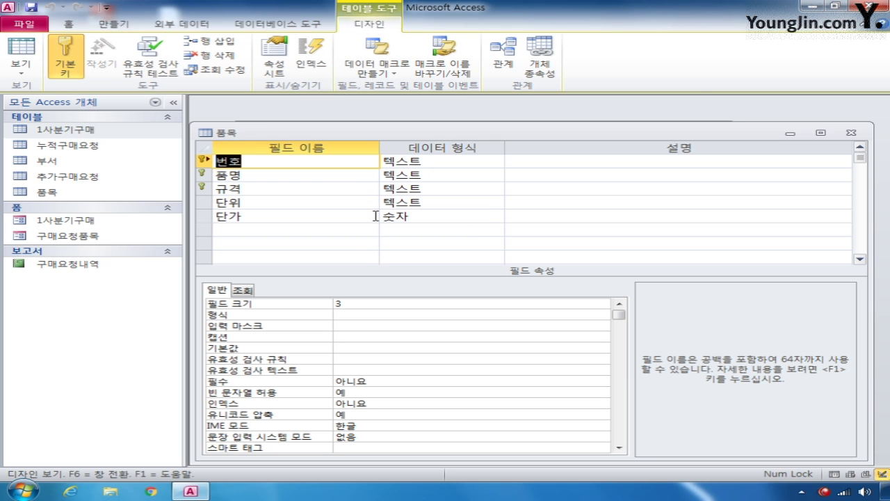
pyautogui.click(203, 161)
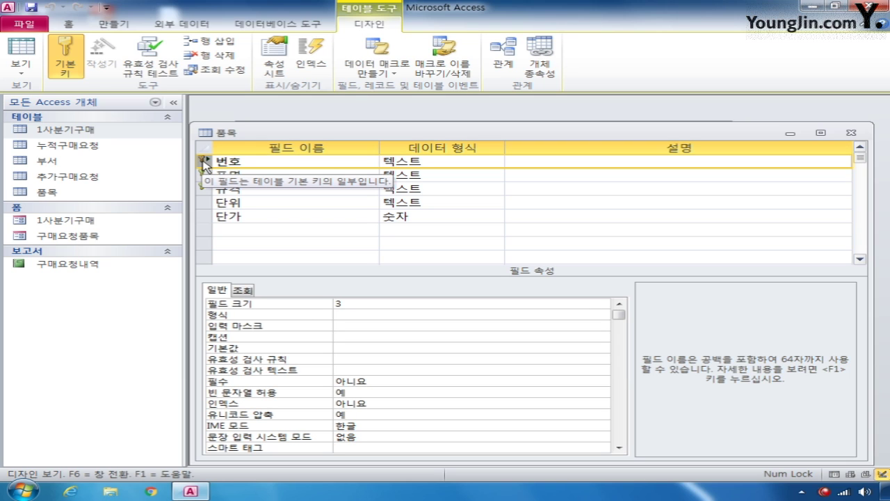
pyautogui.click(374, 402)
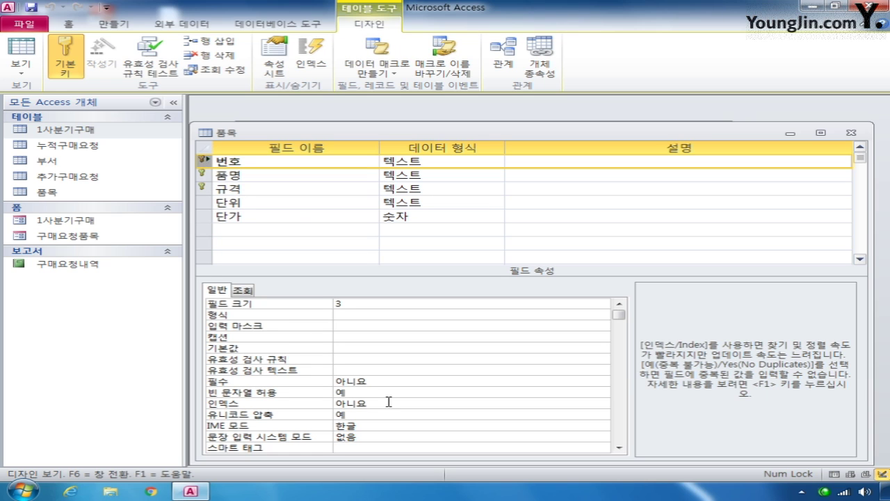
pyautogui.click(602, 404)
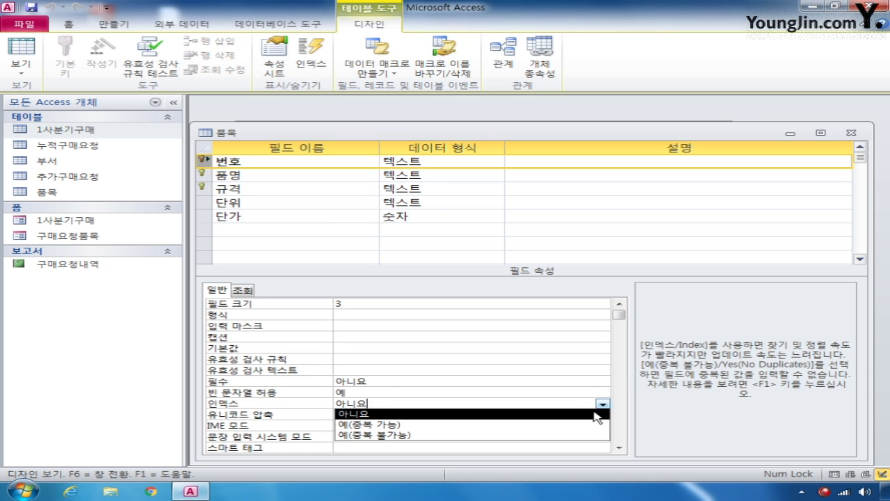
pyautogui.click(561, 436)
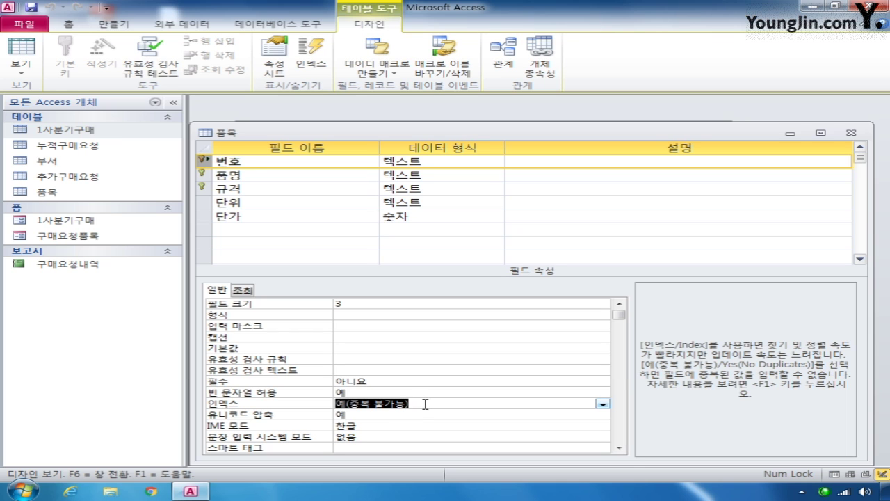
pyautogui.click(851, 132)
pyautogui.click(348, 278)
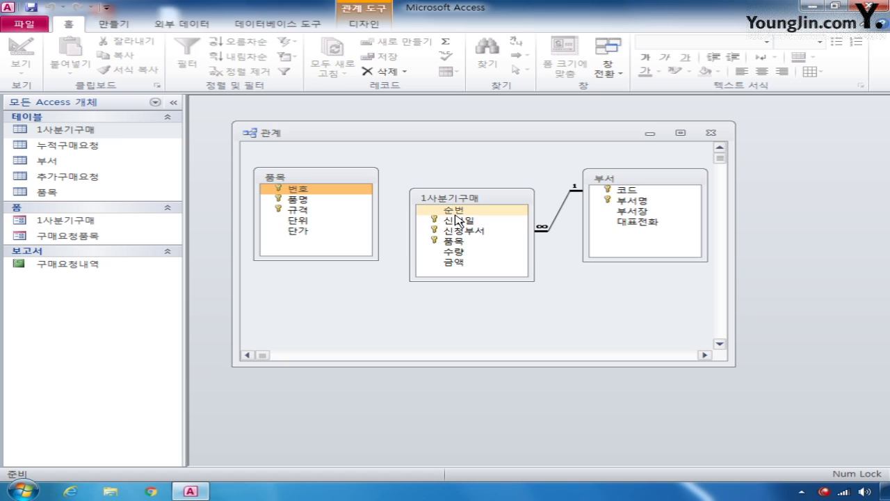
# - Relate 번호 in 품목 to 품목 in 1사분기구매 with referential integrity and cascading field updates, and close the relationships, saving the layout
pyautogui.click(462, 241)
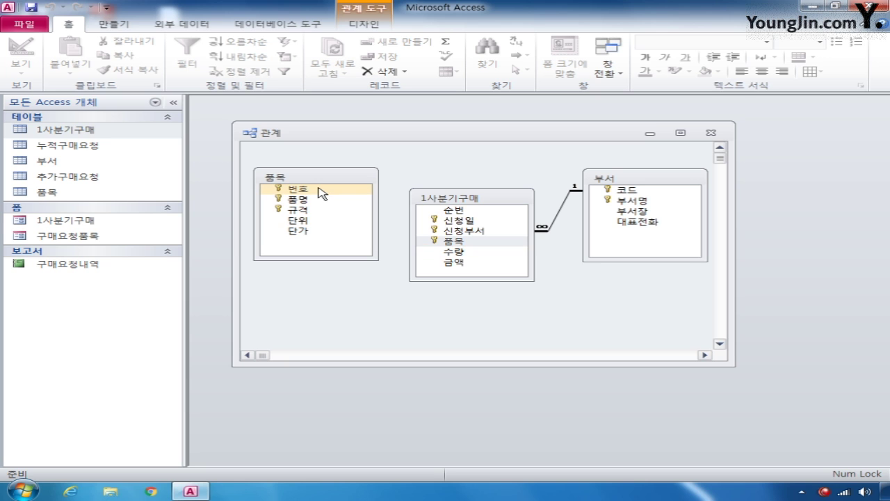
pyautogui.moveTo(320, 190); pyautogui.dragTo(460, 242)
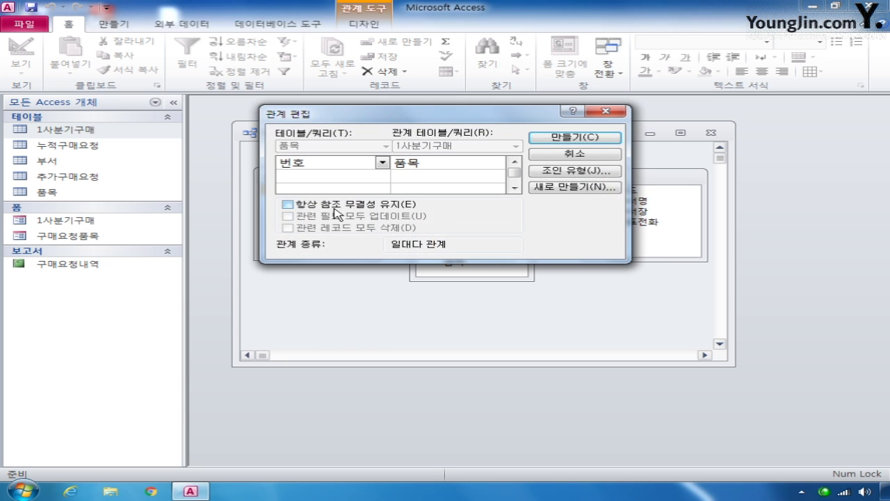
pyautogui.click(334, 210)
pyautogui.click(320, 219)
pyautogui.click(541, 139)
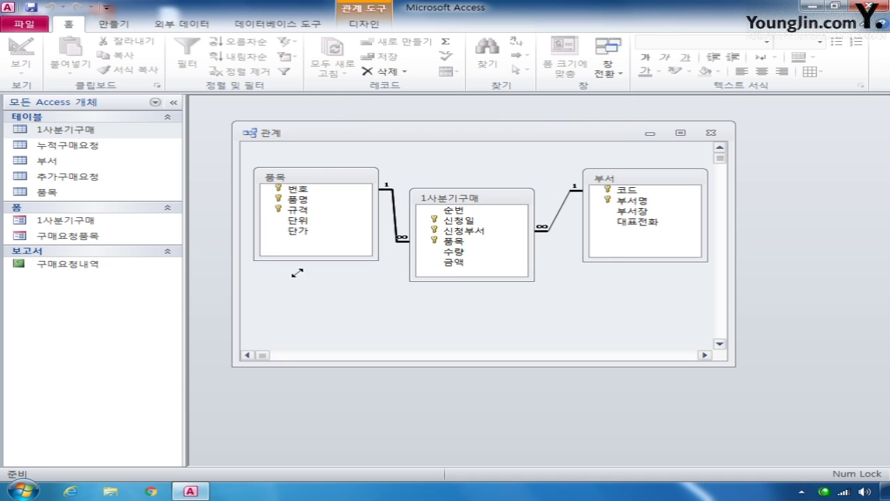
pyautogui.click(710, 133)
pyautogui.click(386, 278)
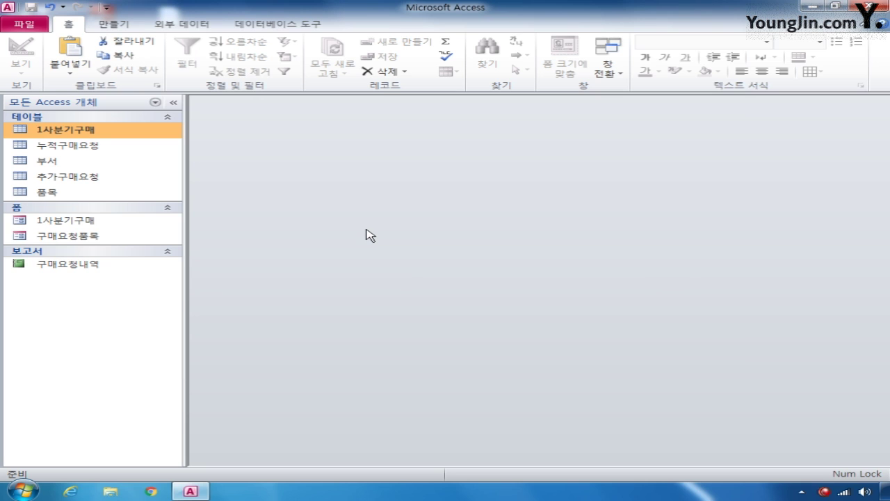
# - Create a new query in design view based on the 추가구매요청 table
pyautogui.click(114, 23)
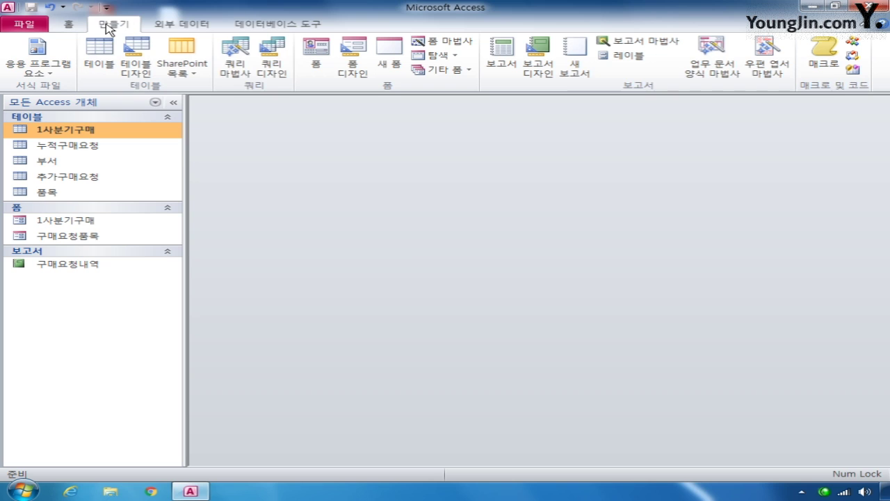
pyautogui.click(260, 52)
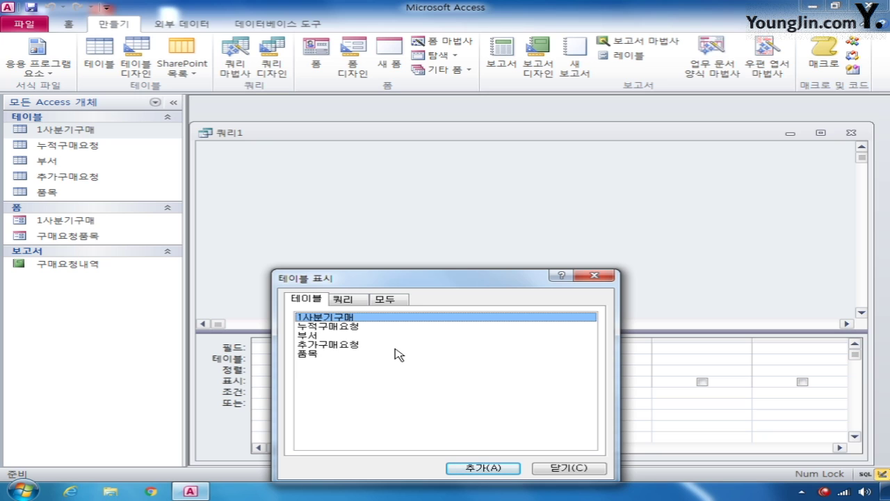
pyautogui.doubleClick(345, 345)
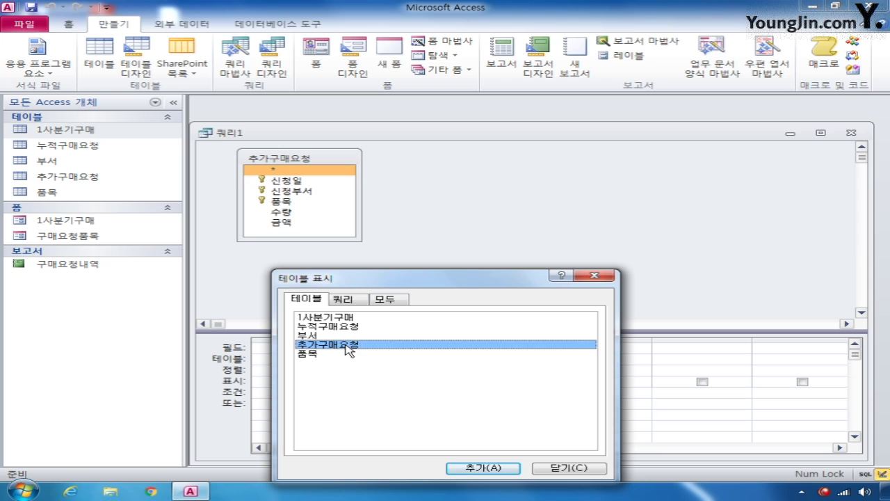
pyautogui.click(568, 467)
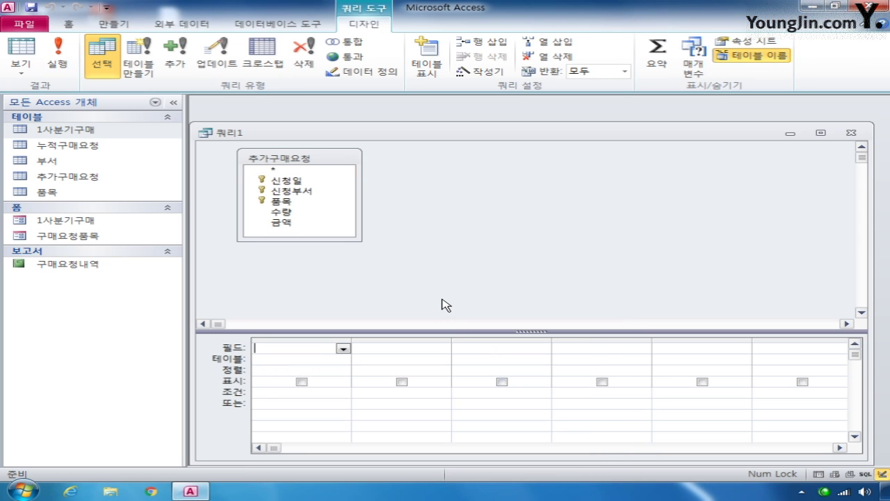
# - Add the fields 신청일, 신청부서, 품목, 수량 and 금액 to the query grid
pyautogui.doubleClick(285, 180)
pyautogui.doubleClick(299, 192)
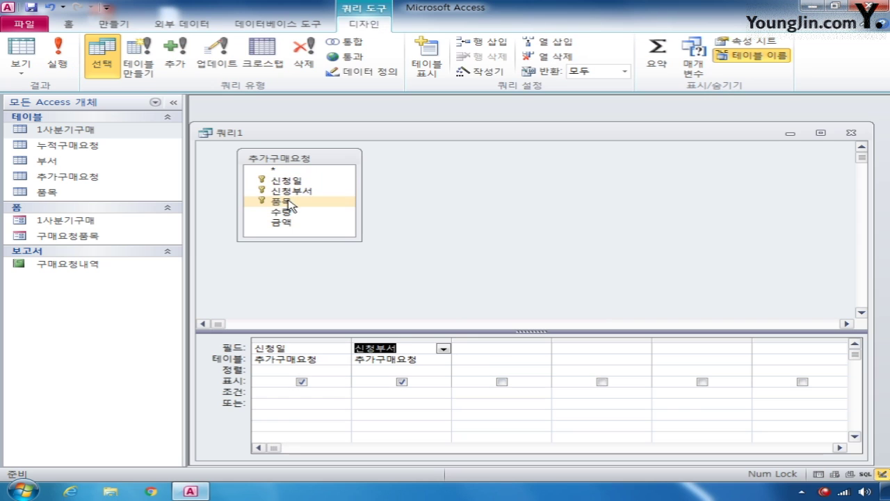
pyautogui.doubleClick(292, 201)
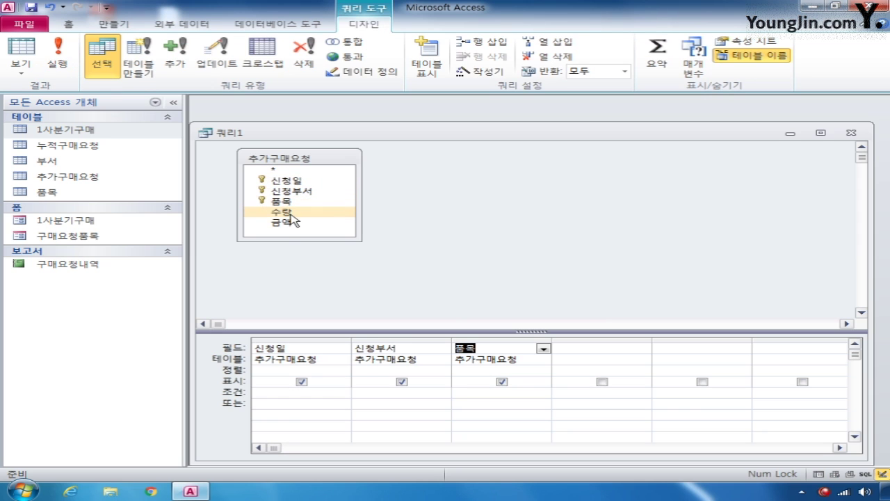
pyautogui.doubleClick(291, 212)
pyautogui.doubleClick(293, 224)
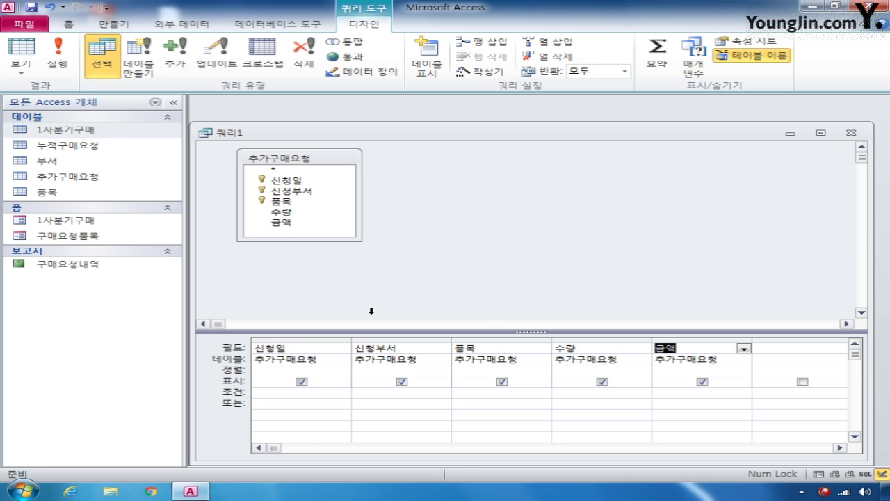
# - Change the query to an append query that adds its records to 누적구매요청 in the current database
pyautogui.rightClick(464, 200)
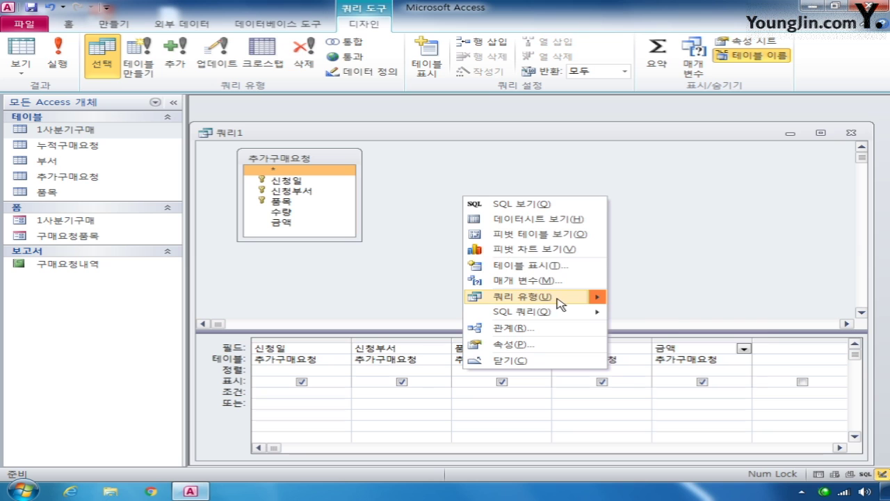
pyautogui.moveTo(562, 299)
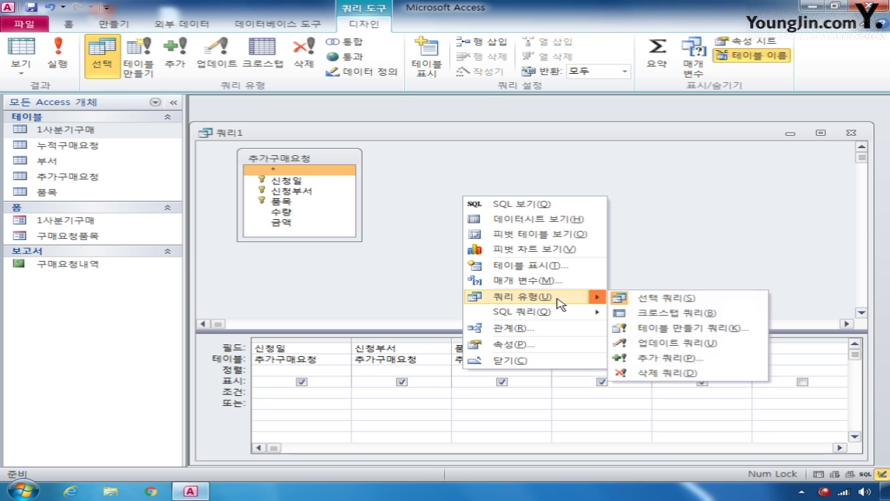
pyautogui.click(688, 359)
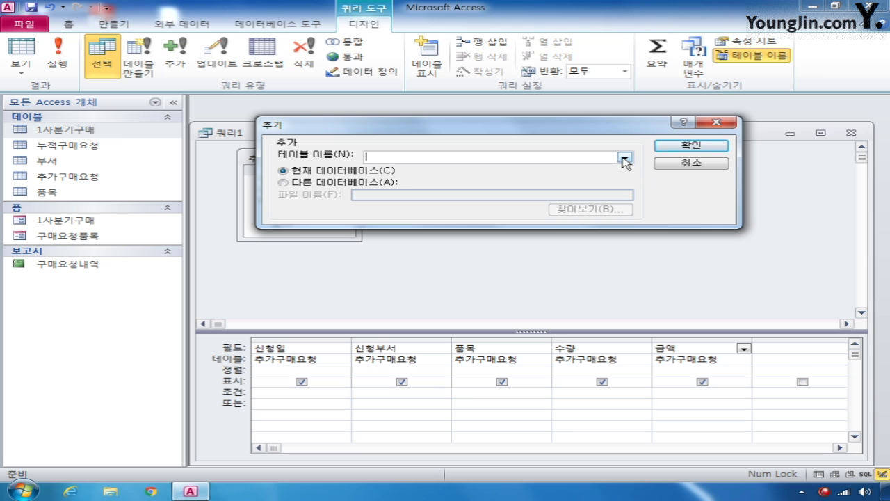
pyautogui.click(625, 159)
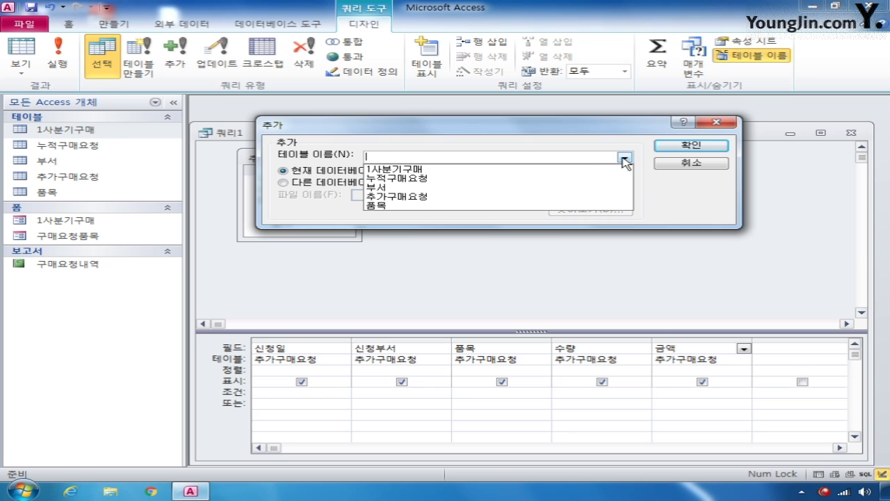
pyautogui.click(596, 177)
pyautogui.click(667, 153)
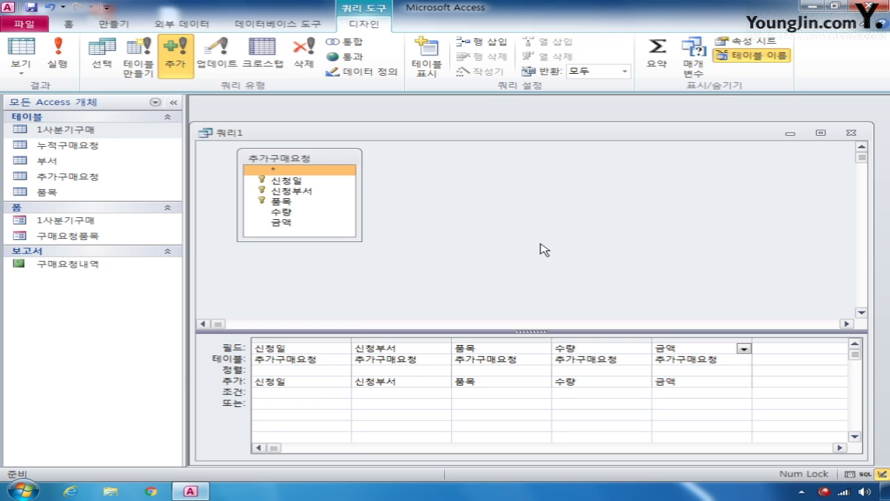
# - Widen the 신청일 column and enter its criterion as not in (select 신청일 from 누적구매요청)
pyautogui.moveTo(351, 341); pyautogui.dragTo(430, 340)
pyautogui.click(283, 397)
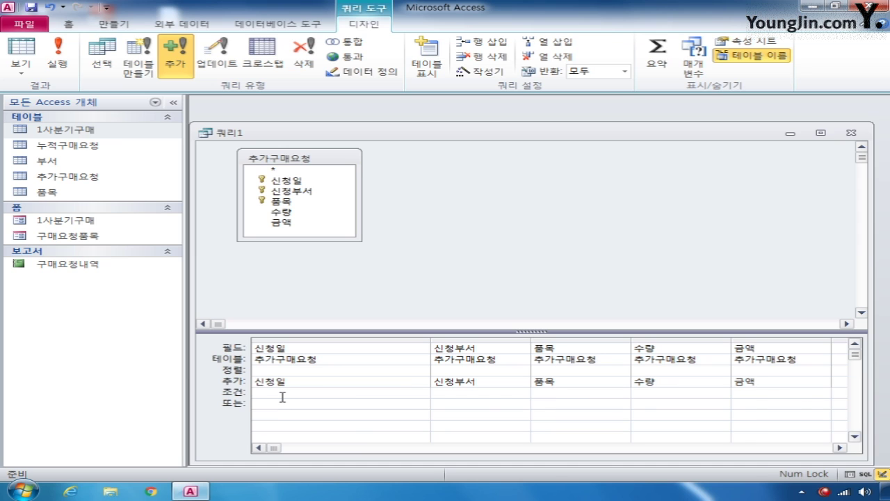
pyautogui.write('not in (se')
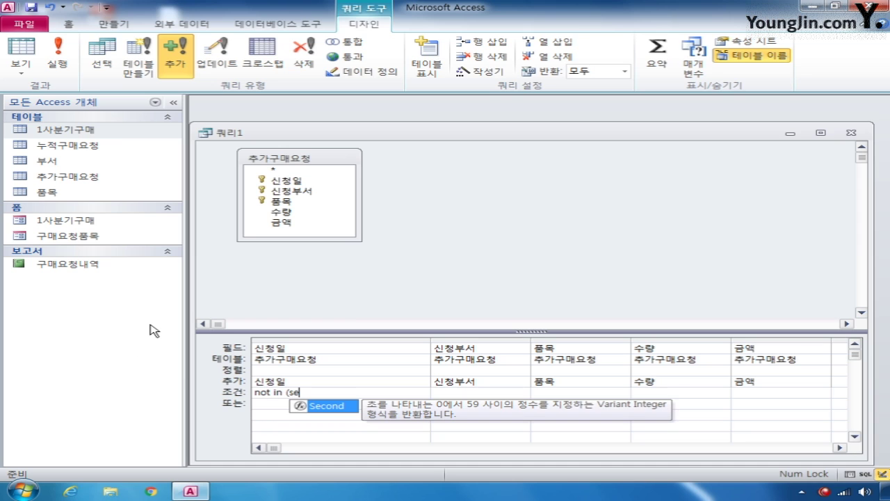
pyautogui.write('lect')
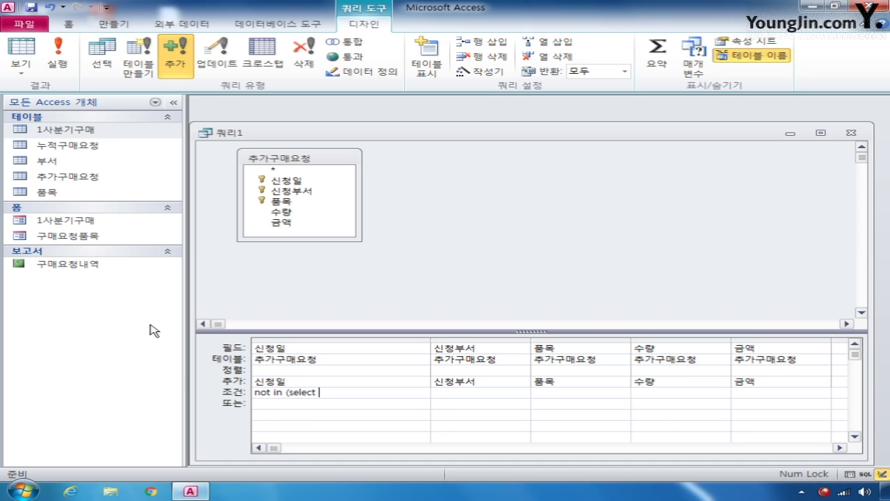
pyautogui.write(' 신청일 f')
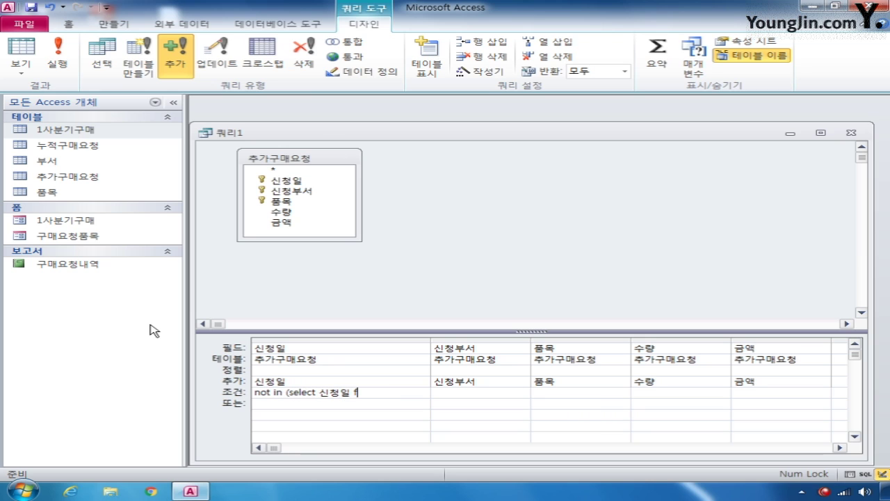
pyautogui.write('rom ')
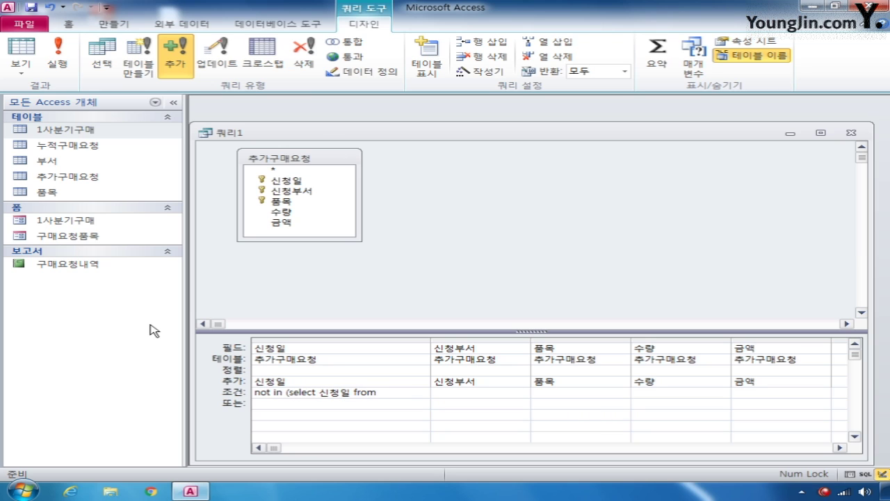
pyautogui.write('누적구매요청')
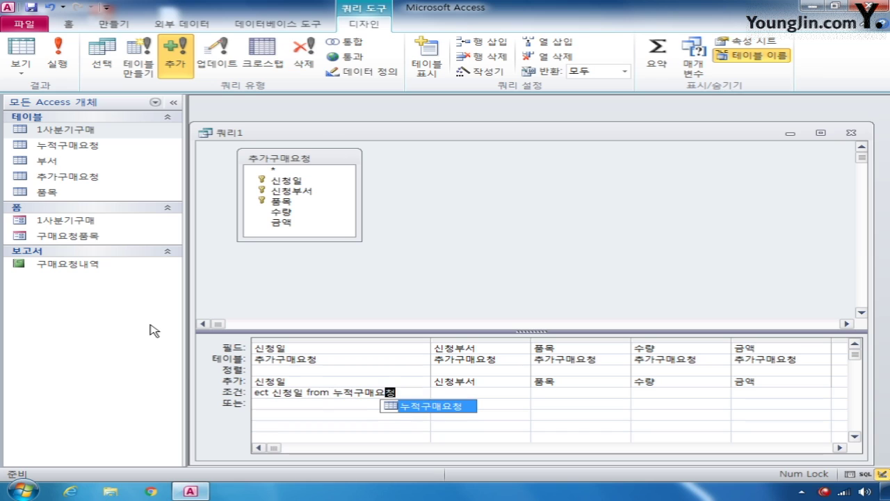
pyautogui.write(')')
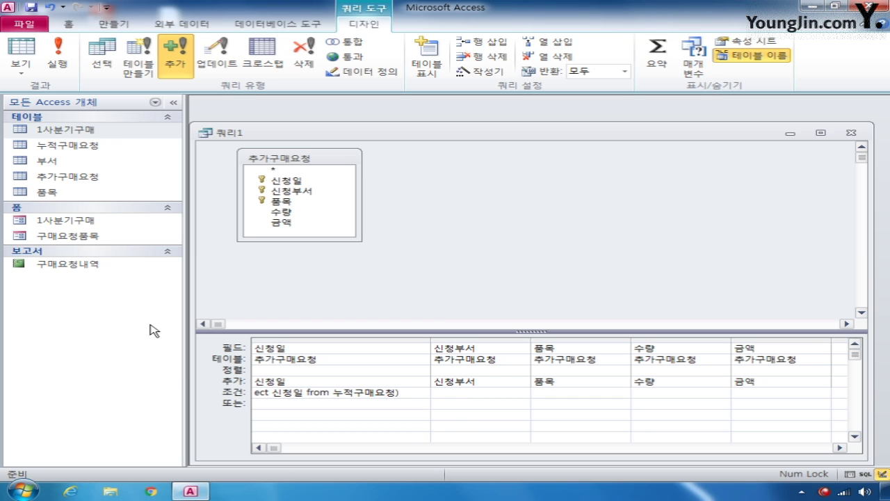
# - Close the append query and save it under the name 추가구매
pyautogui.click(850, 132)
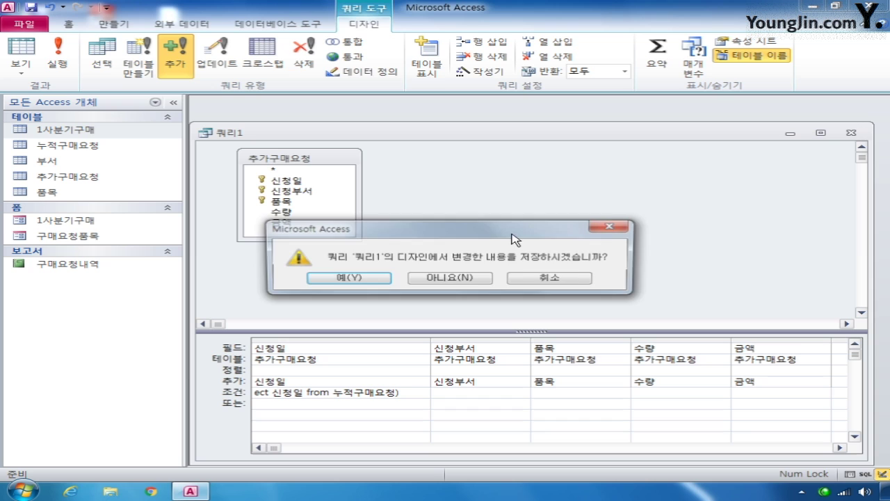
pyautogui.click(353, 278)
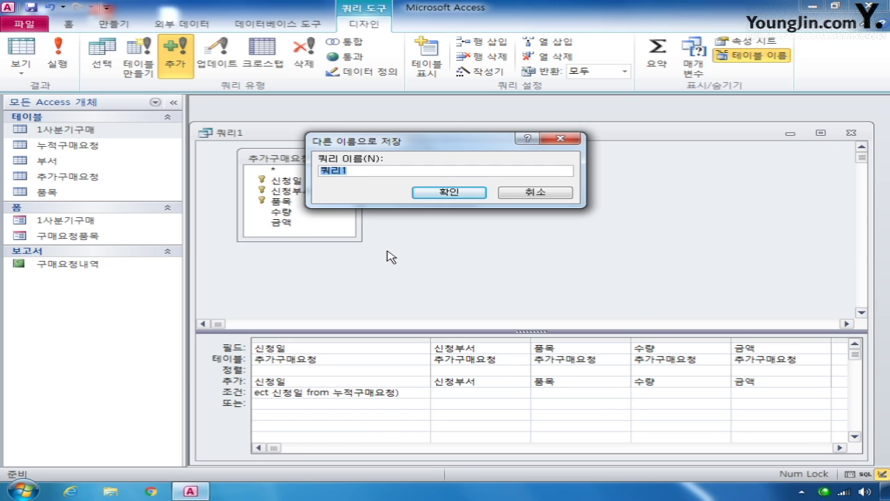
pyautogui.write('추가구매')
pyautogui.press('Return')
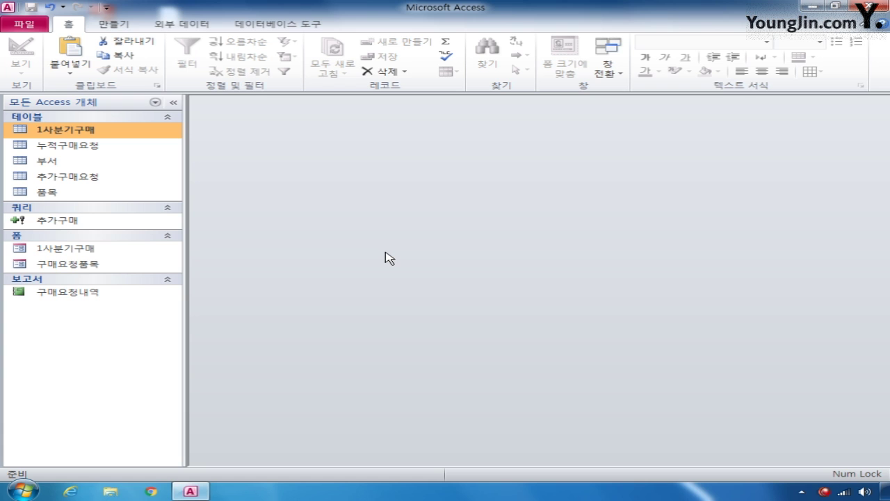
# - Open the form 1사분기구매 in design view, and move and enlarge its window to show all sections
pyautogui.rightClick(88, 248)
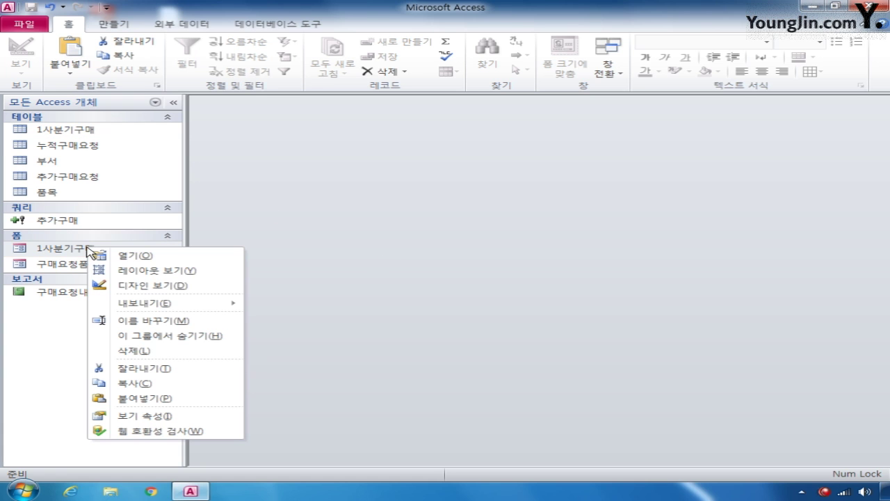
pyautogui.click(149, 285)
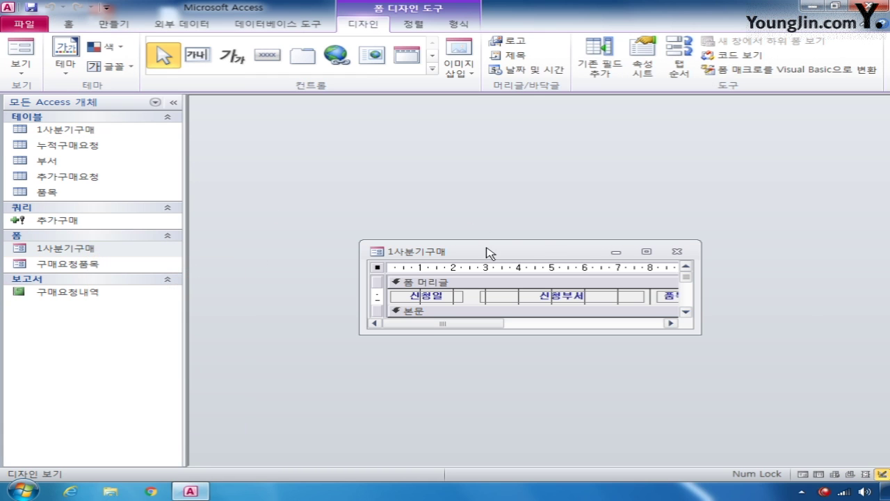
pyautogui.moveTo(486, 253); pyautogui.dragTo(323, 115)
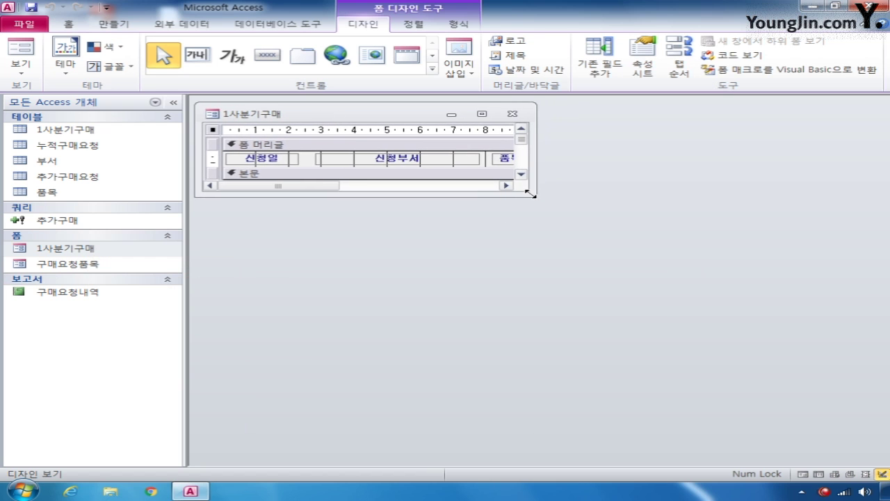
pyautogui.moveTo(530, 194); pyautogui.dragTo(690, 265)
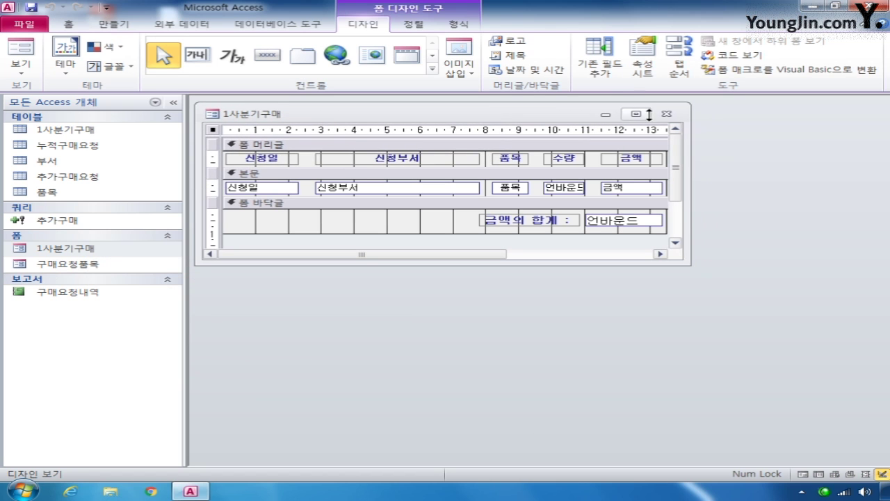
# - Set the default view (기본 보기) of the form 1사분기구매 to 연속 폼
pyautogui.click(643, 61)
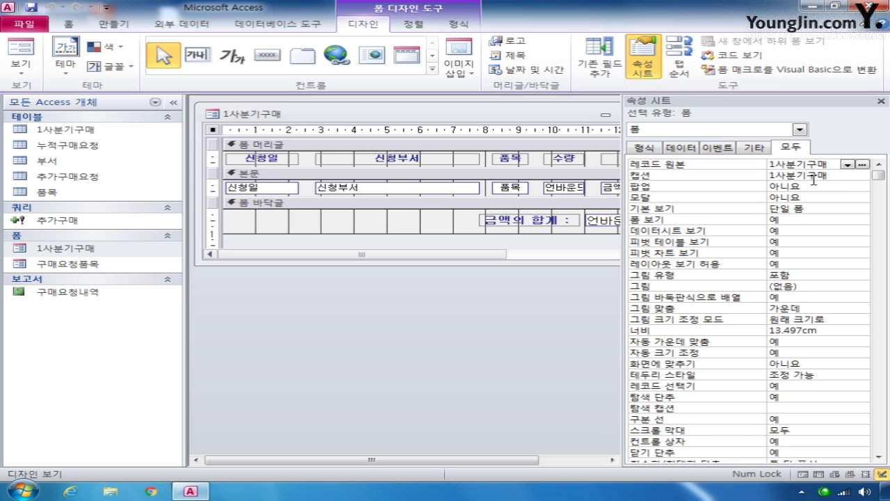
pyautogui.click(819, 208)
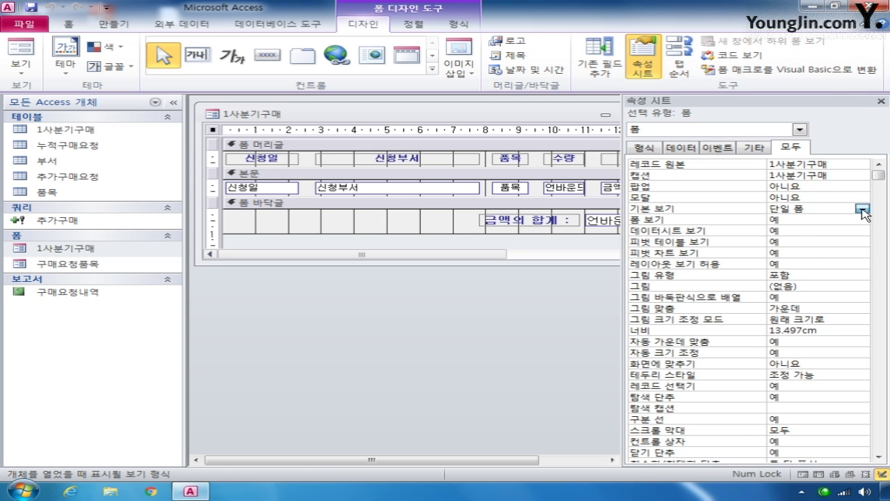
pyautogui.click(861, 209)
pyautogui.click(849, 228)
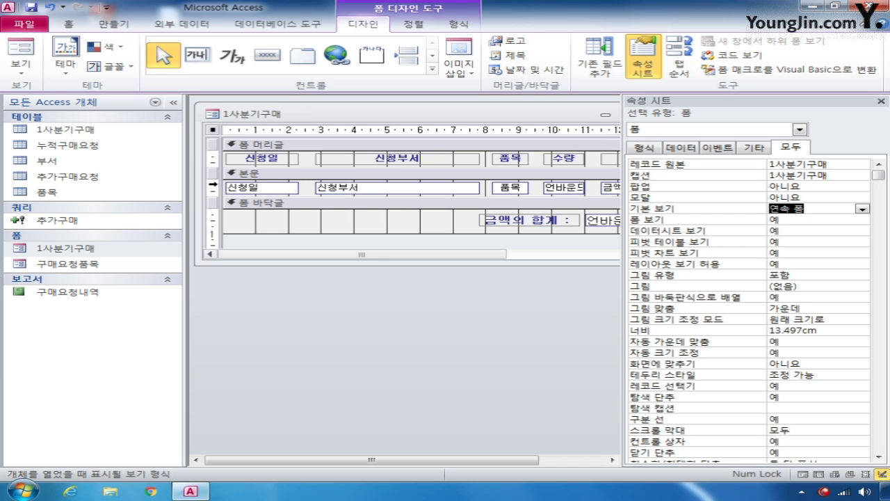
# - Set the tab index (탭 인덱스) of txt신청일 to 0 and of cmb신청부서 to 1 in the detail section
pyautogui.click(211, 185)
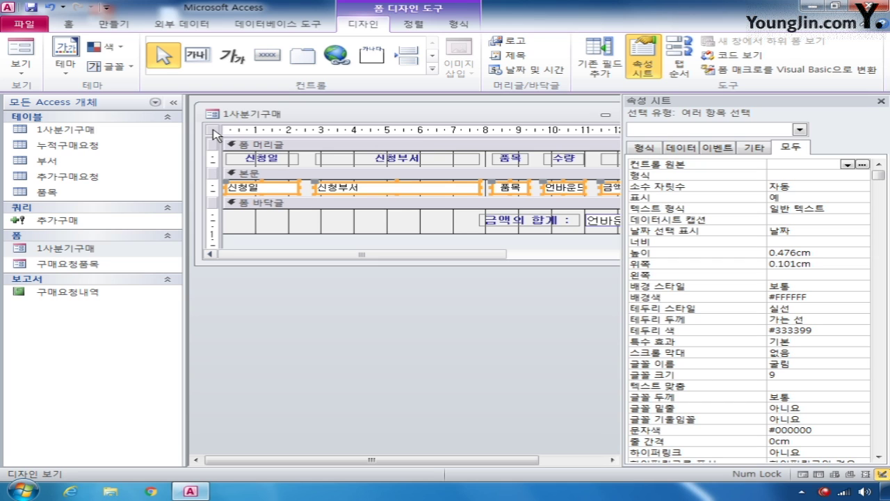
pyautogui.click(310, 192)
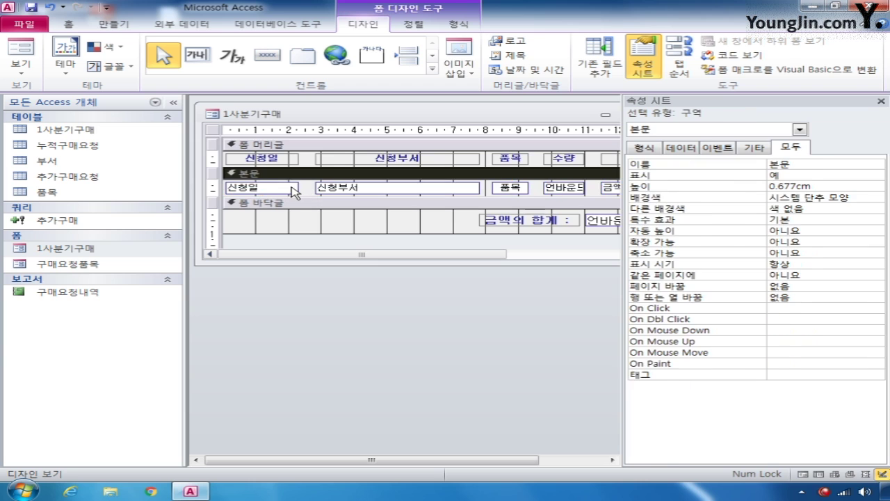
pyautogui.click(294, 191)
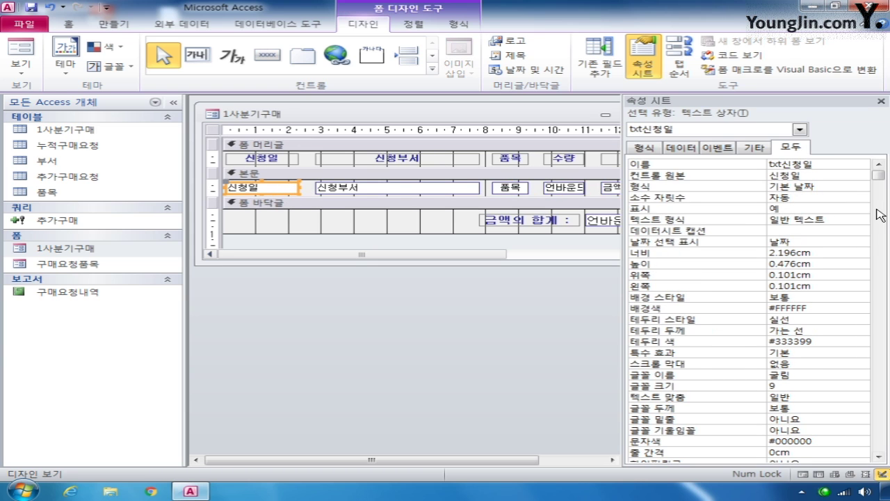
pyautogui.click(880, 180)
pyautogui.moveTo(880, 179); pyautogui.dragTo(882, 434)
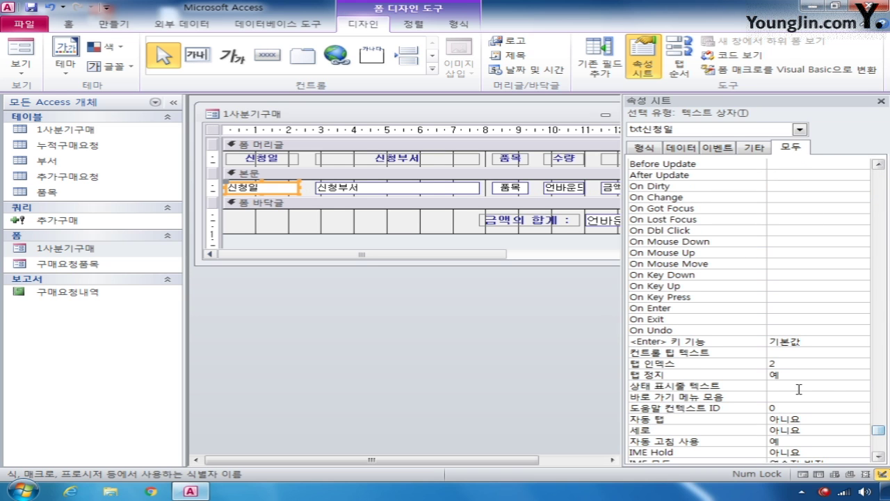
pyautogui.click(732, 365)
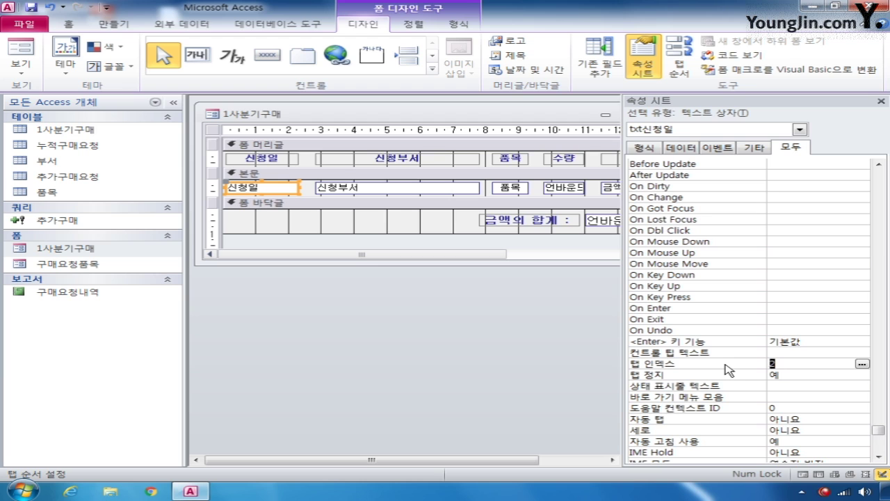
pyautogui.write('0')
pyautogui.click(420, 195)
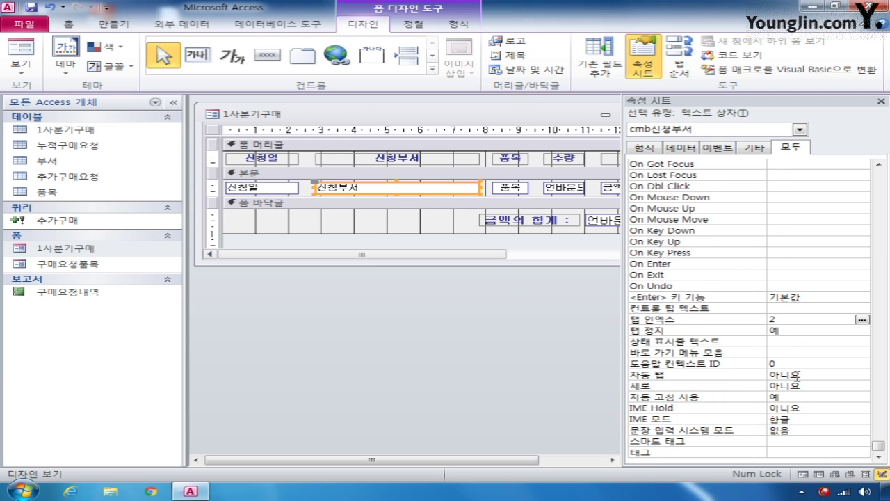
pyautogui.doubleClick(790, 319)
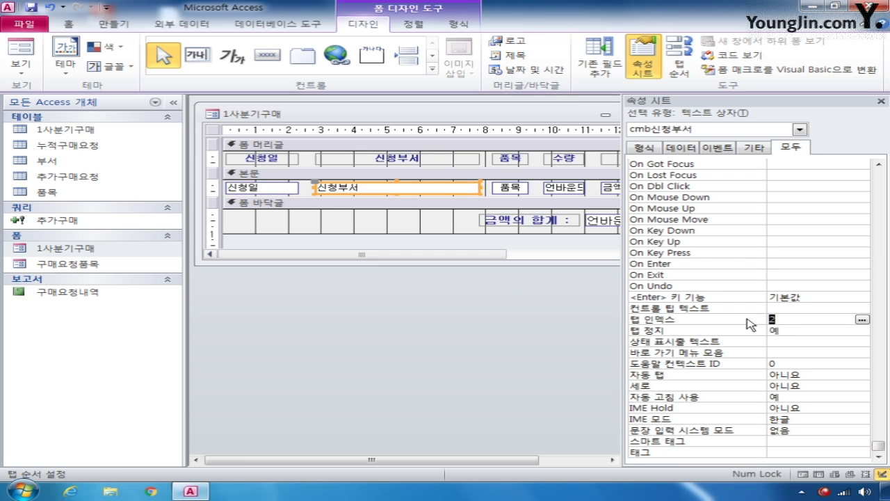
pyautogui.write('1')
# - Set the tab index of txt품목 to 2 and place txt수량 directly before txt금액 in the tab order
pyautogui.click(527, 189)
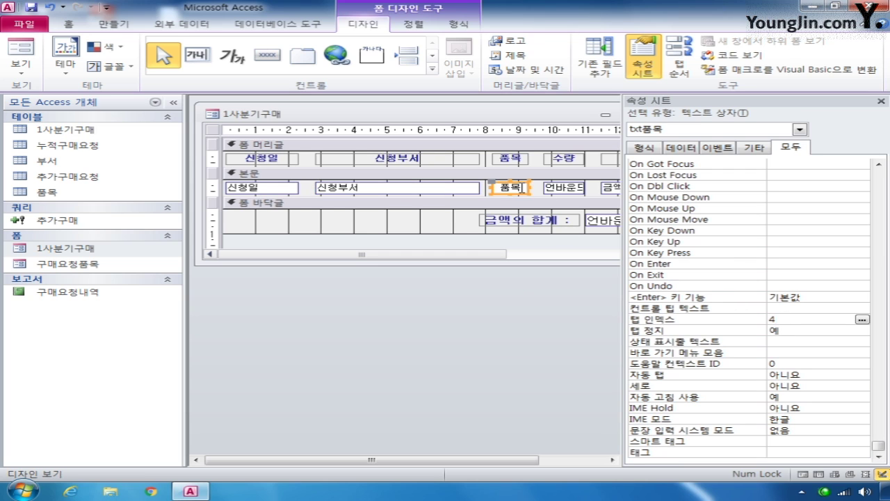
pyautogui.click(761, 319)
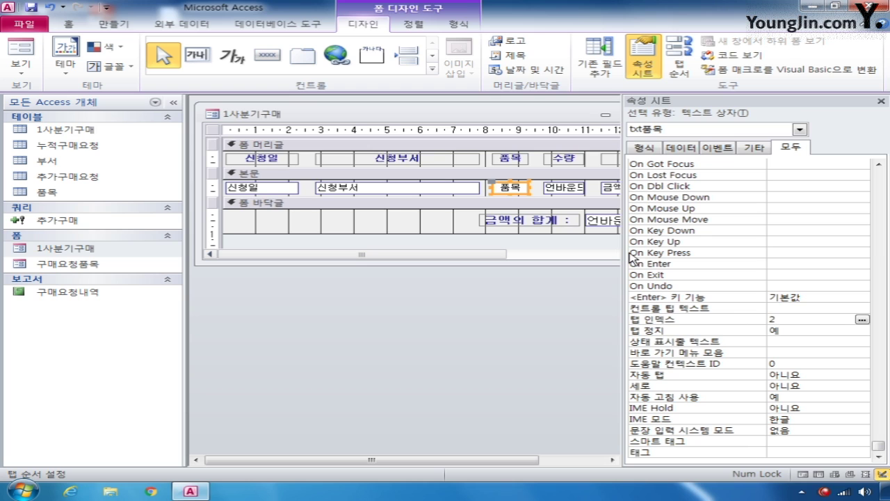
pyautogui.click(576, 189)
pyautogui.click(738, 321)
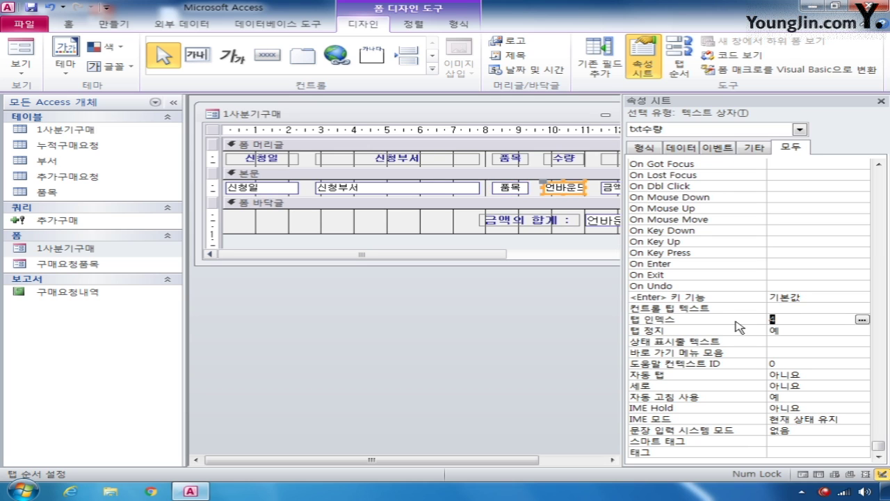
pyautogui.click(609, 188)
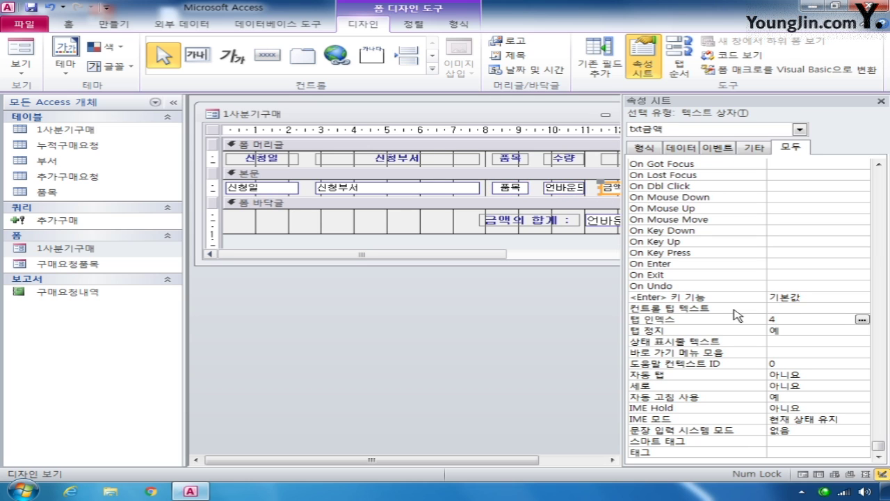
pyautogui.moveTo(469, 257); pyautogui.dragTo(588, 262)
pyautogui.moveTo(532, 258); pyautogui.dragTo(352, 257)
# - Set the control source (컨트롤 원본) of txt신청일 to =Format([신청일],"m월d일")
pyautogui.click(800, 129)
pyautogui.click(746, 180)
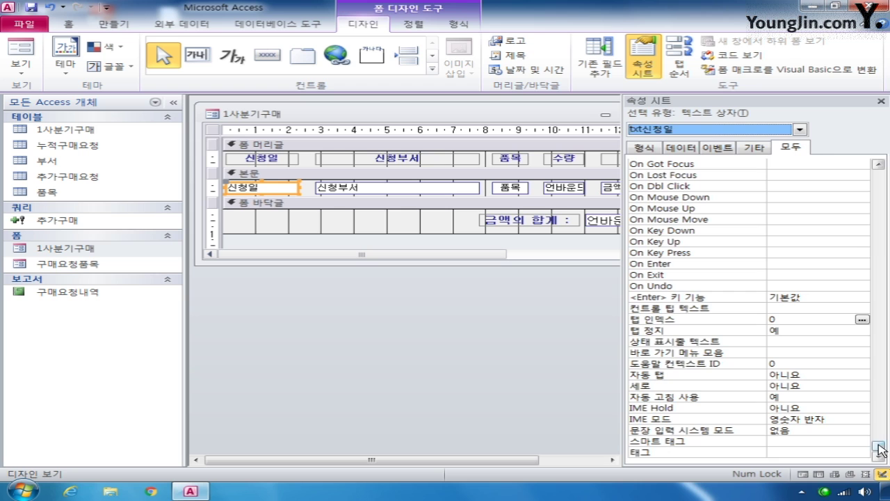
pyautogui.moveTo(879, 444); pyautogui.dragTo(879, 175)
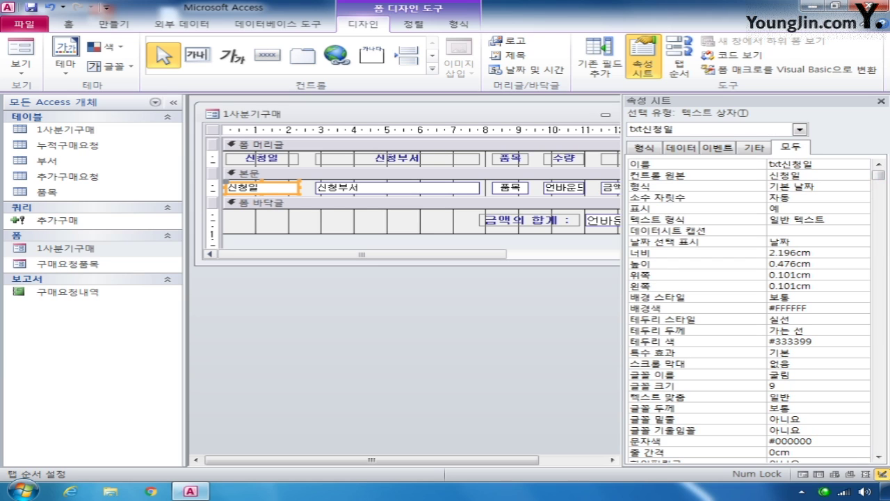
pyautogui.click(770, 176)
pyautogui.rightClick(773, 178)
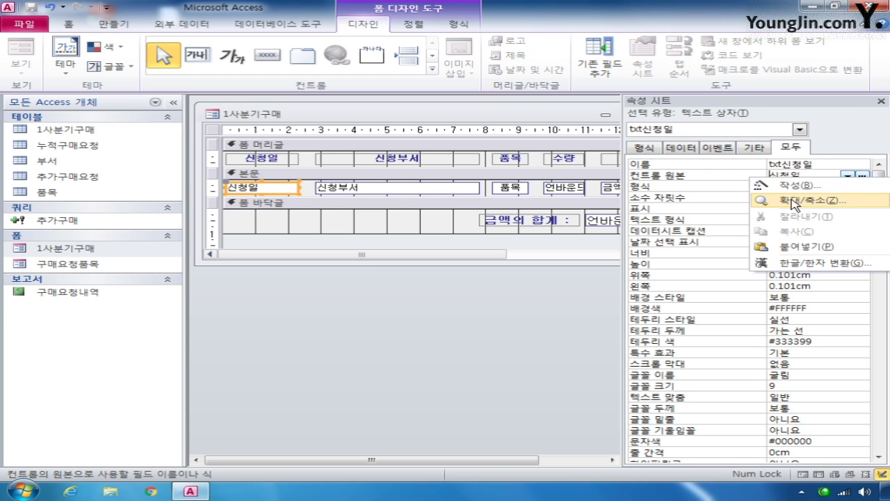
pyautogui.click(783, 198)
pyautogui.click(222, 131)
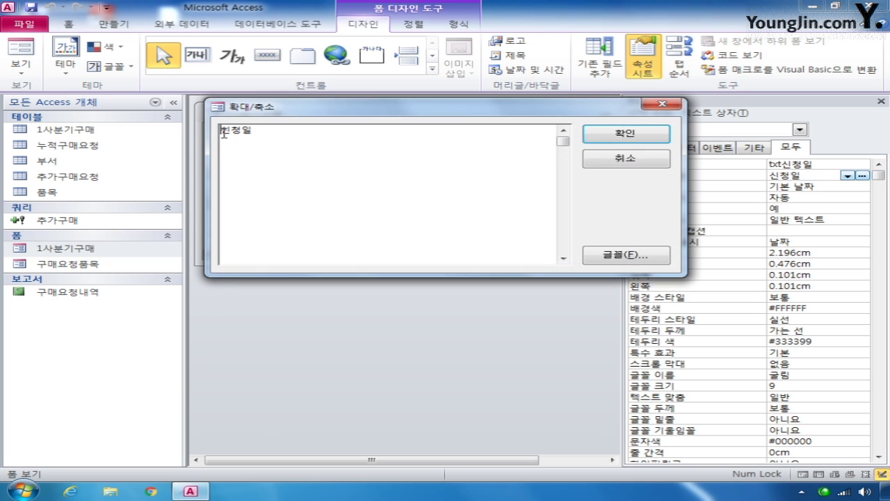
pyautogui.write('=[')
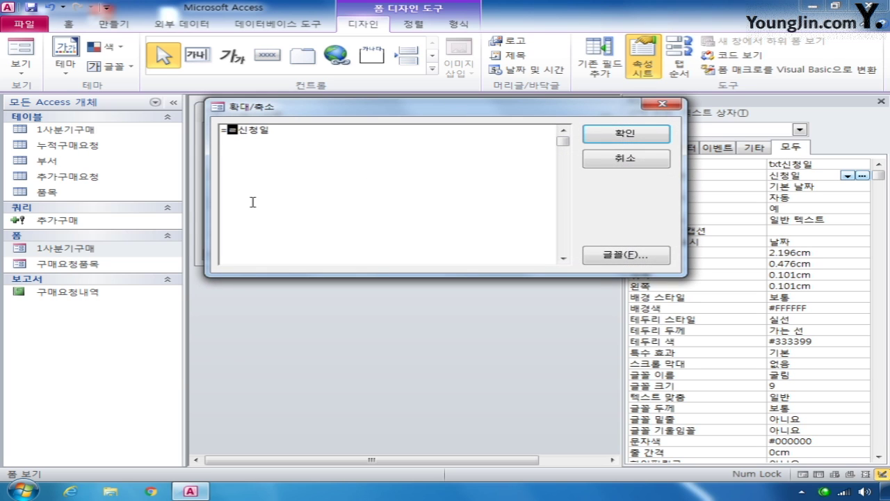
pyautogui.write('format')
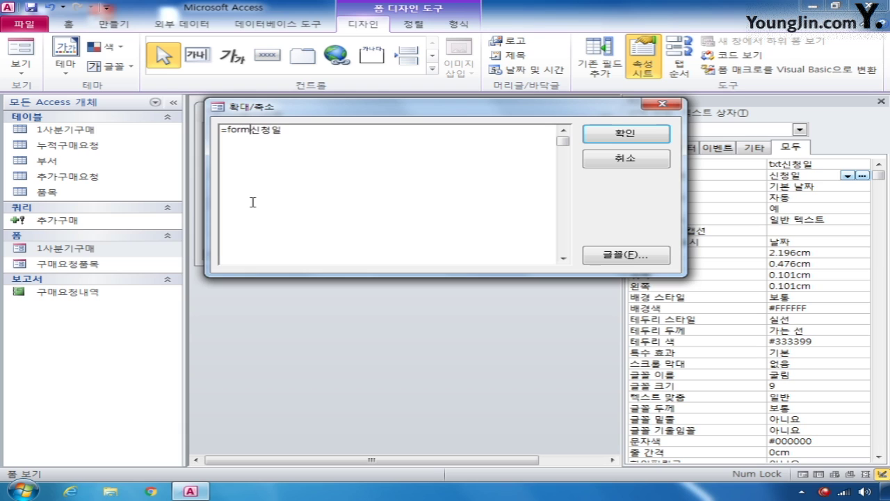
pyautogui.write('([')
pyautogui.press('Right')
pyautogui.press('Right')
pyautogui.press('Right')
pyautogui.write(']')
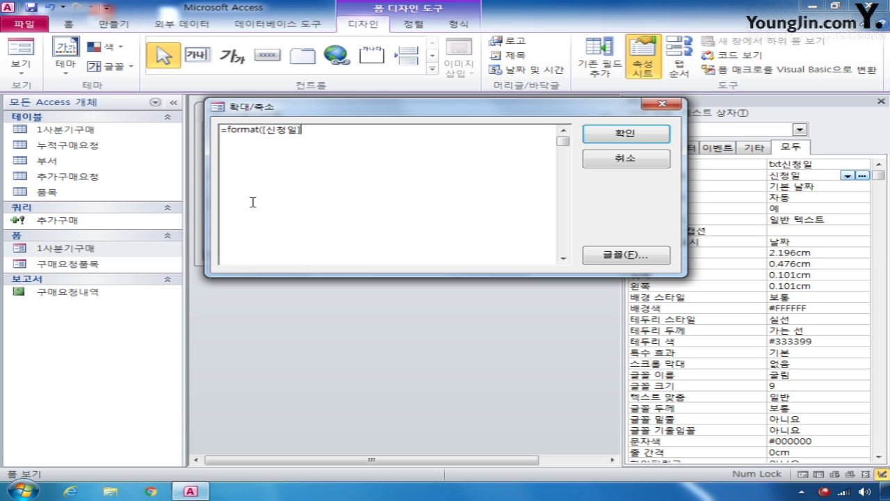
pyautogui.write(',"')
pyautogui.write('m우월d')
pyautogui.write('일"')
pyautogui.click(598, 133)
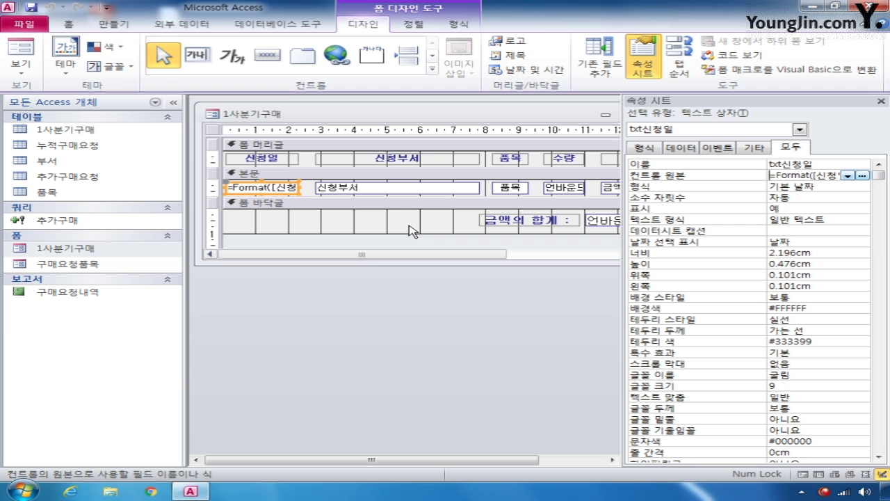
# - Bind the text box txt수량 in the detail section to the field 수량
pyautogui.click(801, 130)
pyautogui.click(735, 170)
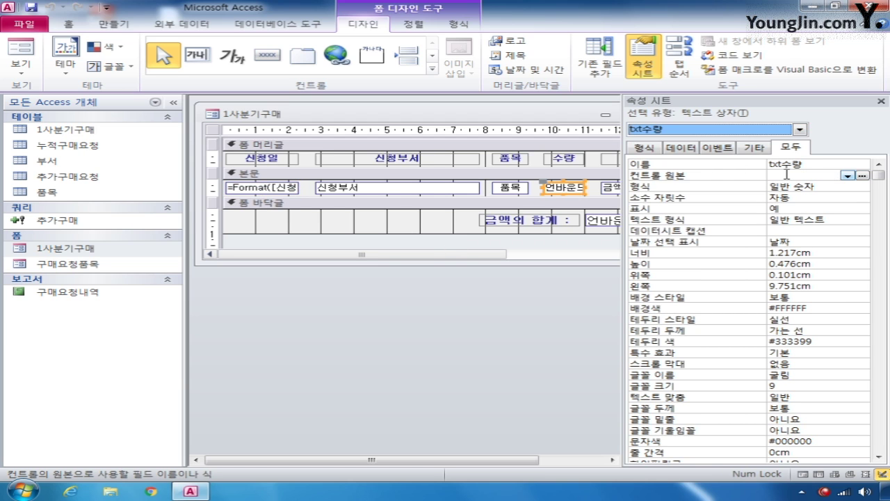
pyautogui.click(846, 176)
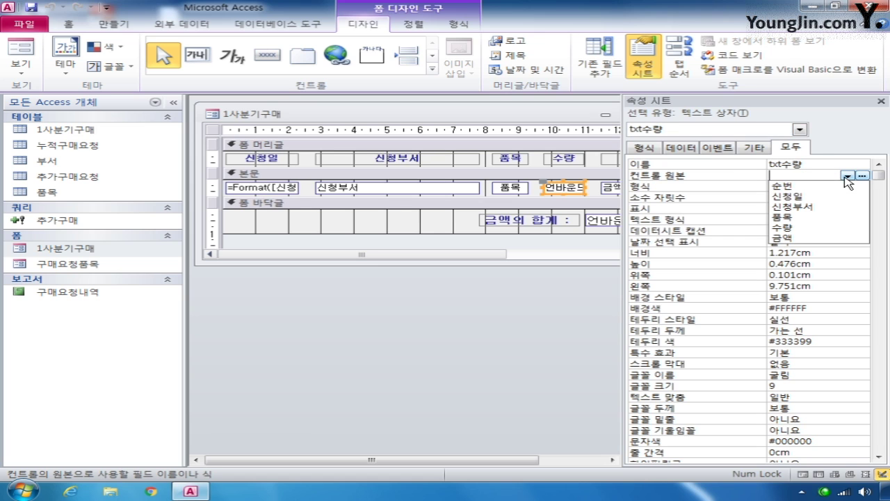
pyautogui.click(810, 227)
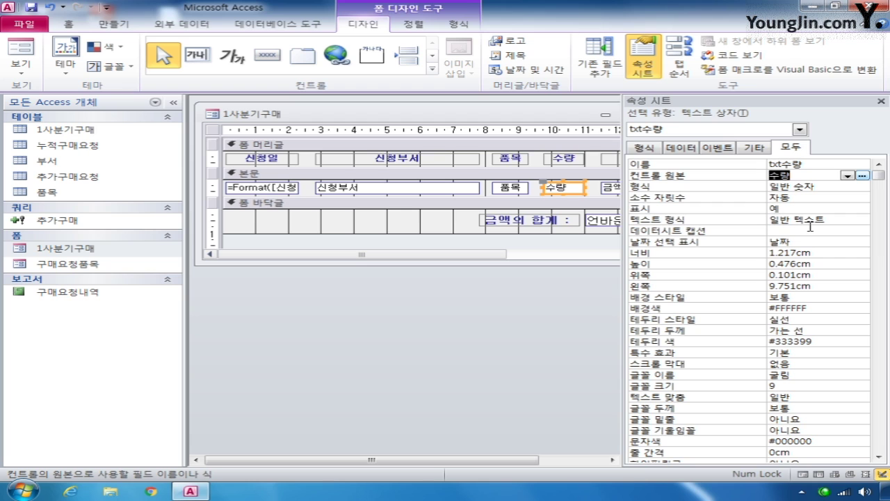
# - Set the control source of txt합계 in the form footer to =Sum([금액])
pyautogui.click(801, 130)
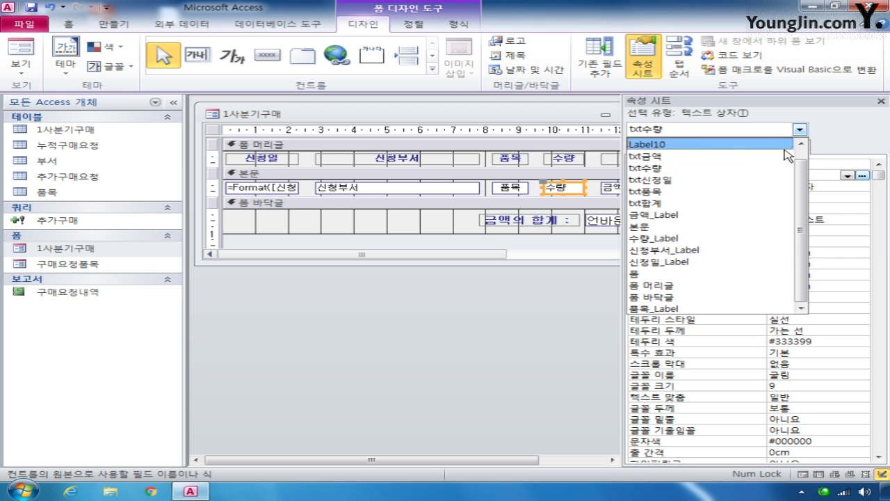
pyautogui.click(722, 203)
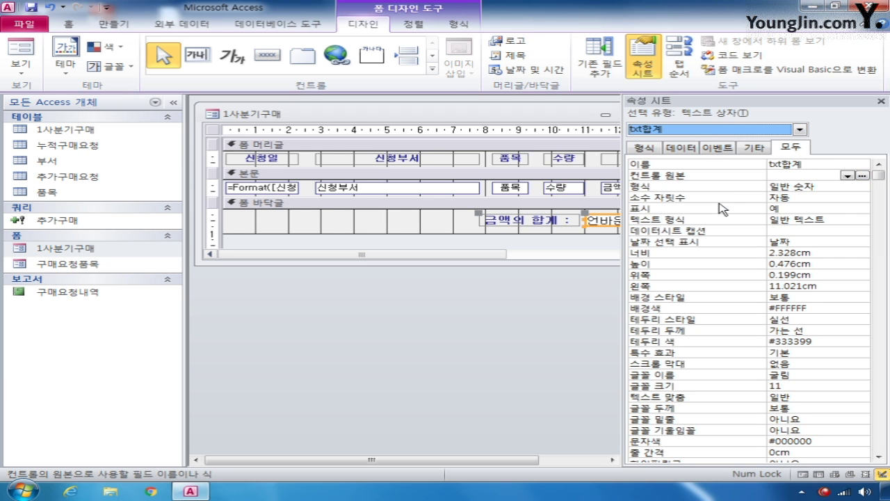
pyautogui.click(787, 174)
pyautogui.rightClick(787, 175)
pyautogui.click(782, 198)
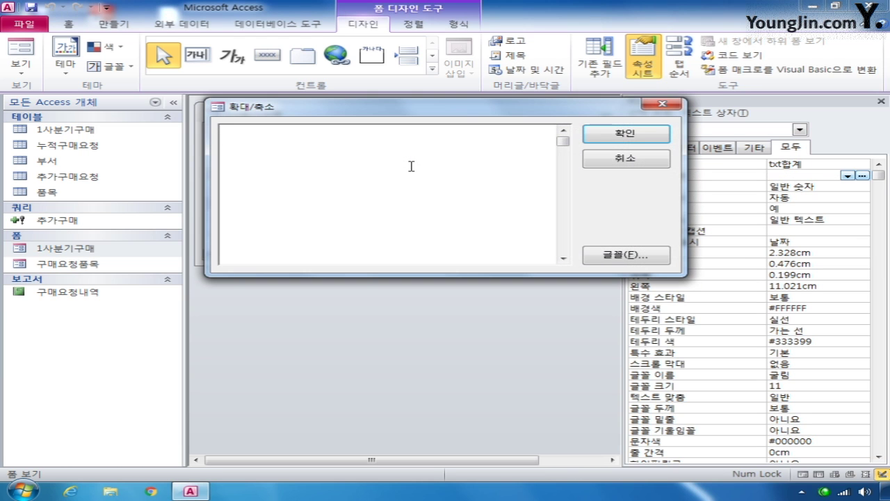
pyautogui.write('=sum([금액')
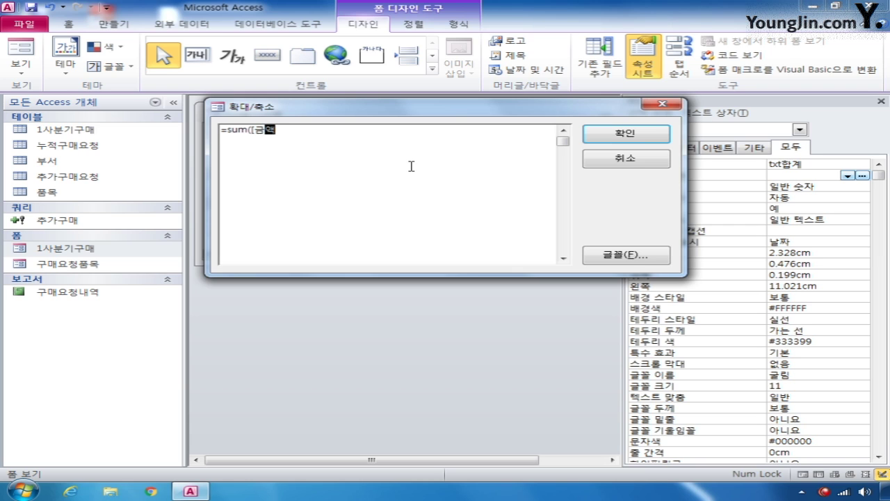
pyautogui.write('])')
pyautogui.click(616, 136)
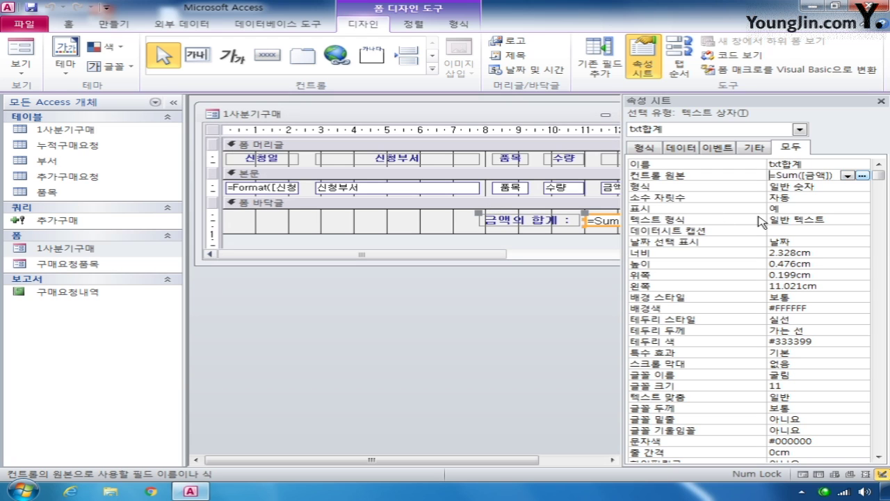
# - Set the format (형식) of txt합계 to 표준 with 0 decimal places (소수 자릿수)
pyautogui.click(834, 189)
pyautogui.click(862, 187)
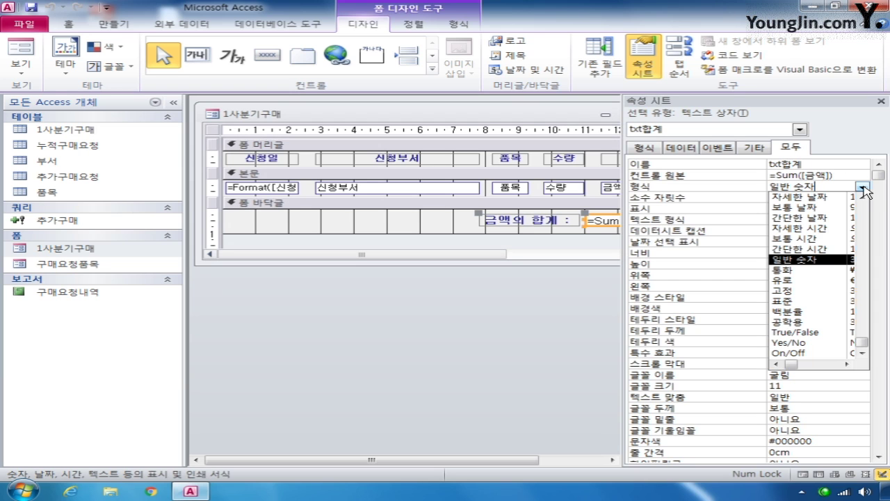
pyautogui.click(807, 301)
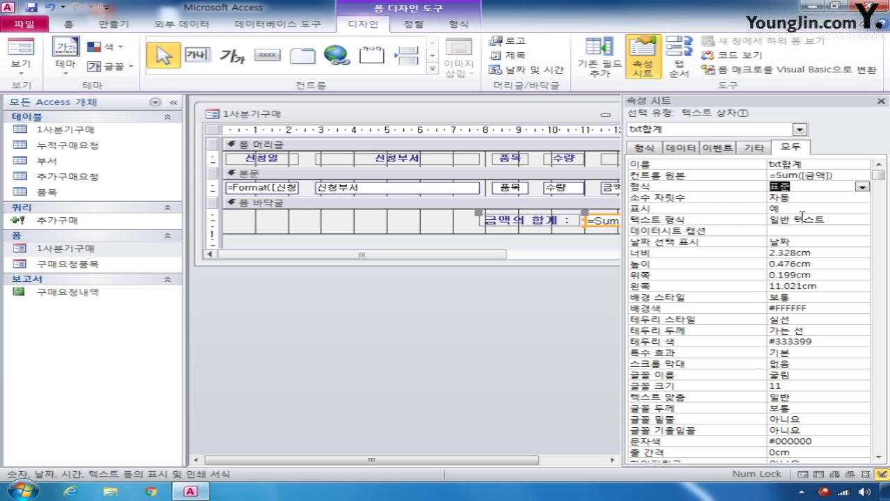
pyautogui.click(728, 201)
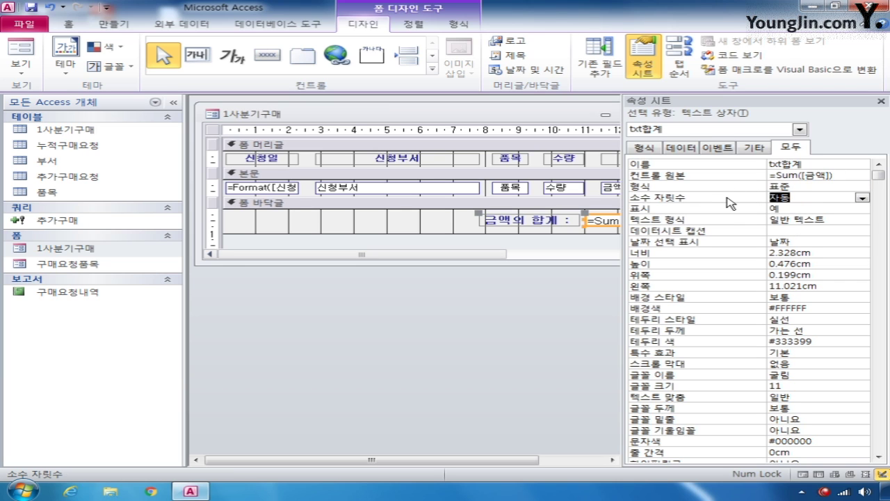
pyautogui.write('0')
pyautogui.moveTo(533, 113); pyautogui.dragTo(486, 132)
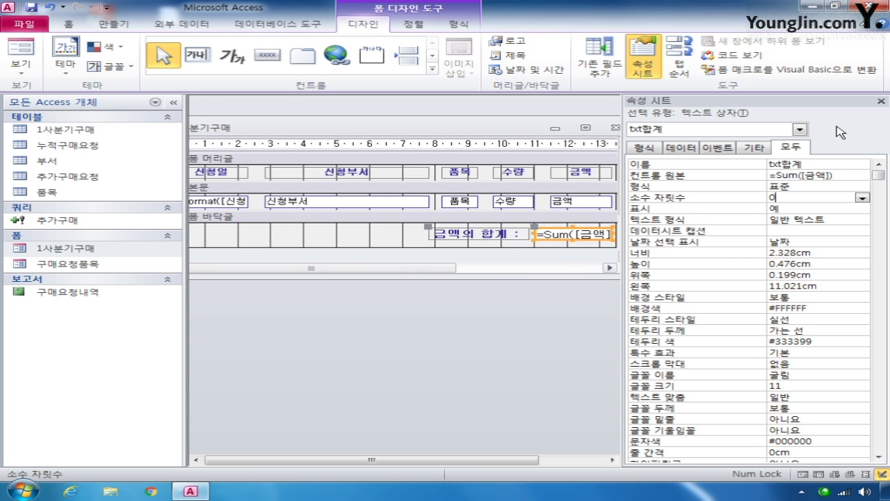
# - Convert the text box cmb신청부서 in the detail section into a combo box (콤보 상자)
pyautogui.click(799, 129)
pyautogui.moveTo(802, 183); pyautogui.dragTo(802, 171)
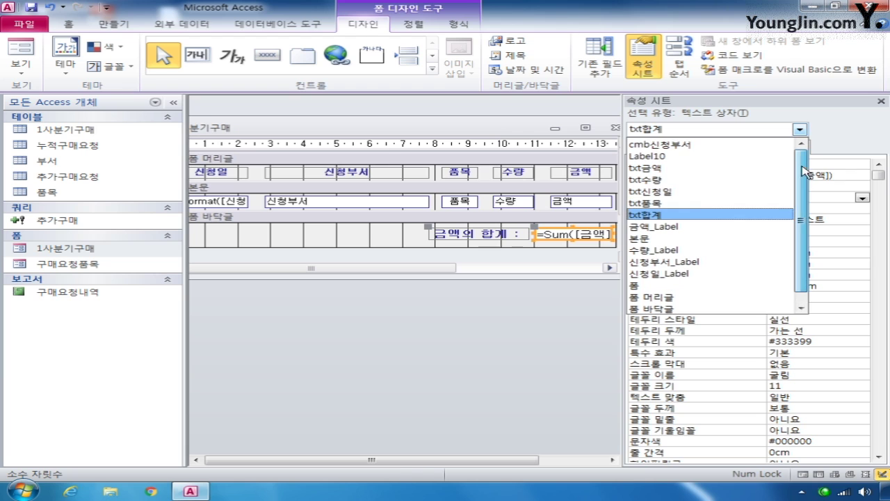
pyautogui.click(758, 144)
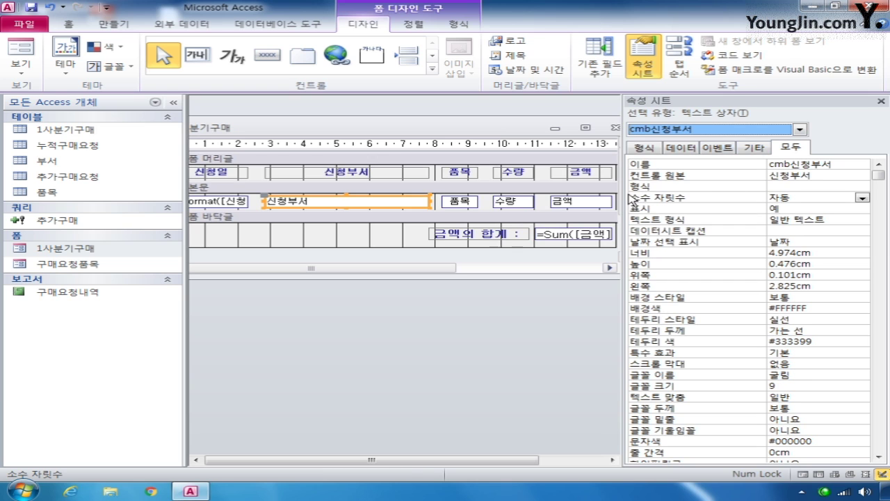
pyautogui.rightClick(396, 200)
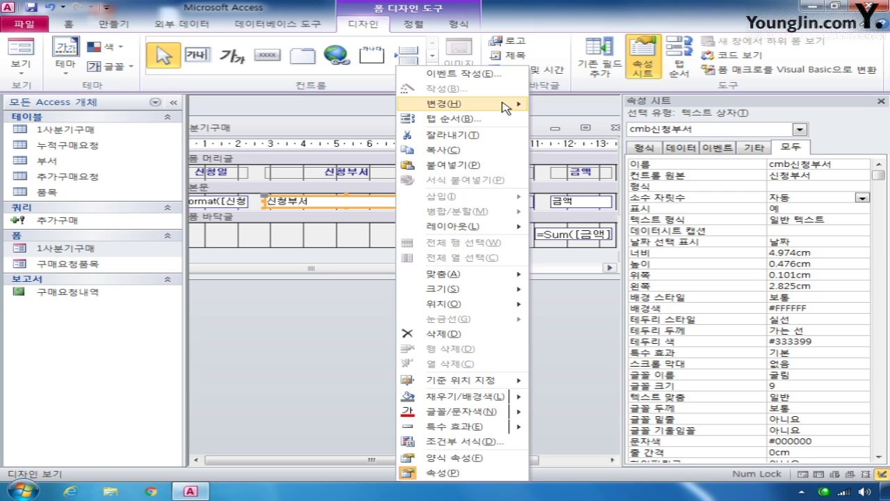
pyautogui.moveTo(506, 108)
pyautogui.click(556, 152)
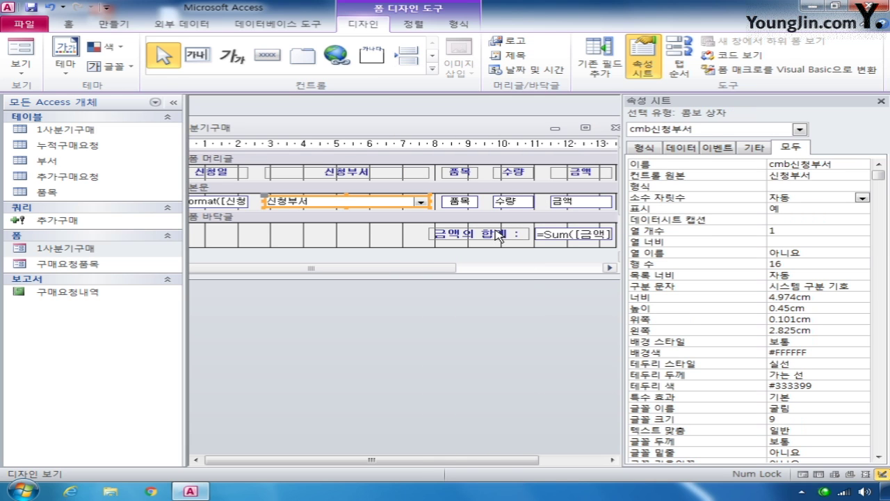
# - Start building a row source (행 원본) query for cmb신청부서 and add the table 부서 to it
pyautogui.click(681, 149)
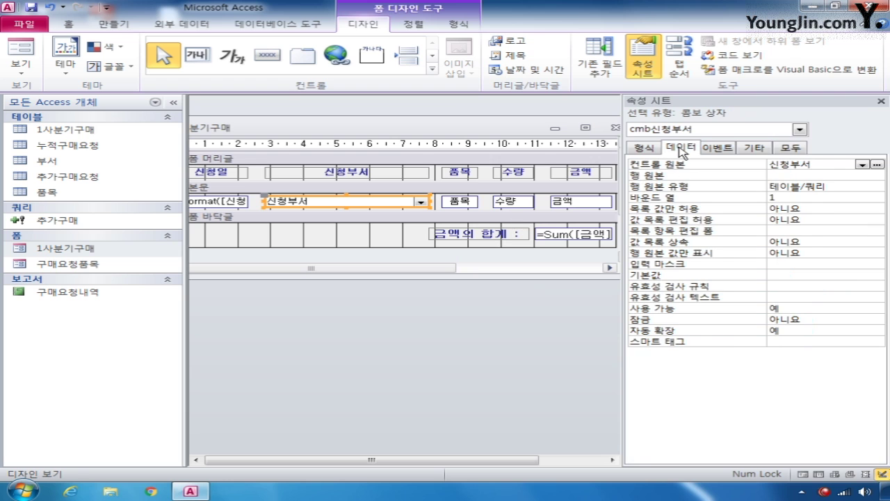
pyautogui.click(813, 175)
pyautogui.click(877, 176)
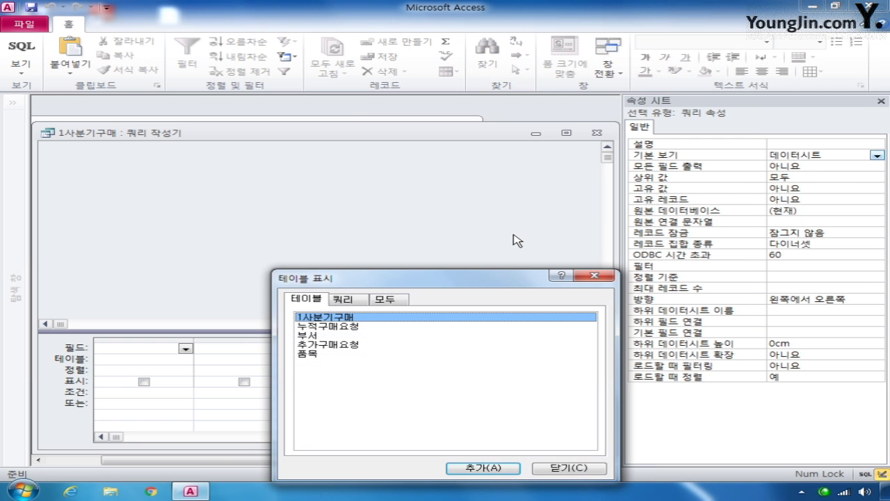
pyautogui.doubleClick(332, 337)
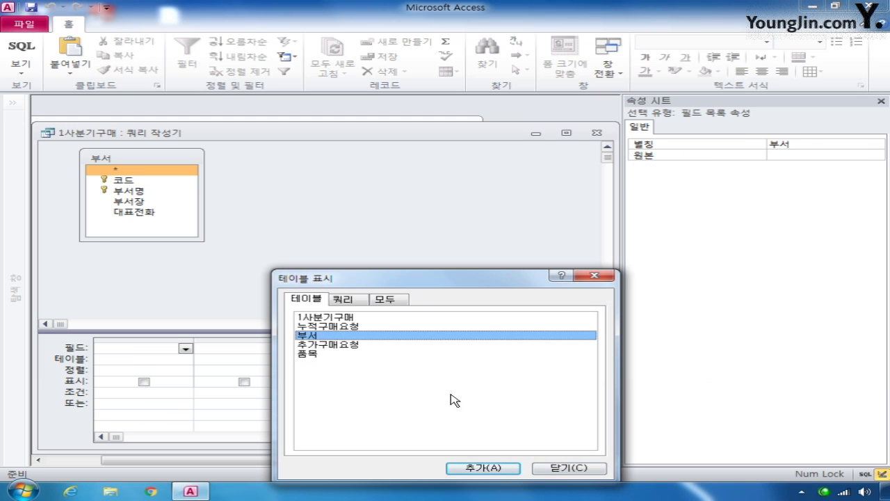
pyautogui.click(591, 469)
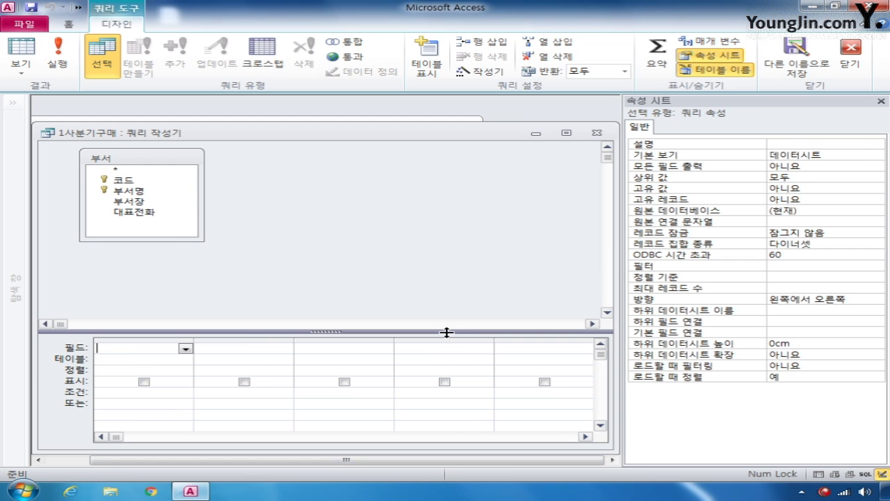
# - Add the fields 코드, 부서명 and 대표전화 to the row source query, close it and save the changes
pyautogui.doubleClick(133, 185)
pyautogui.doubleClick(135, 191)
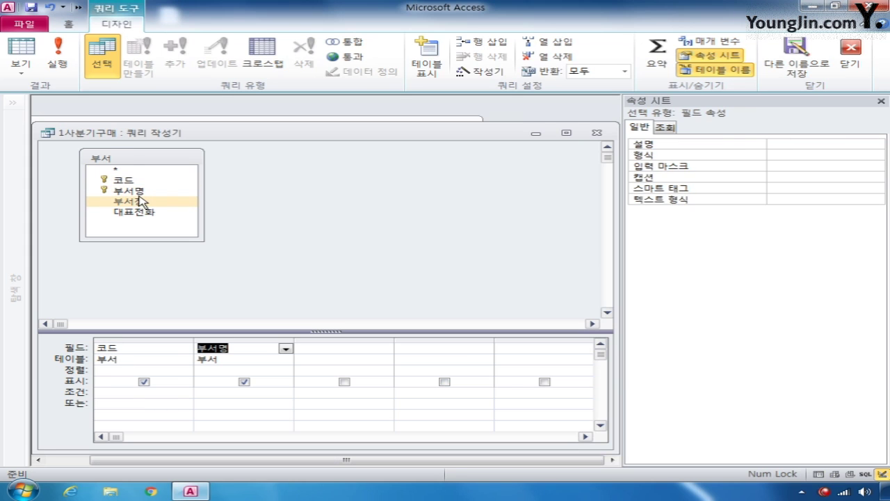
pyautogui.click(142, 203)
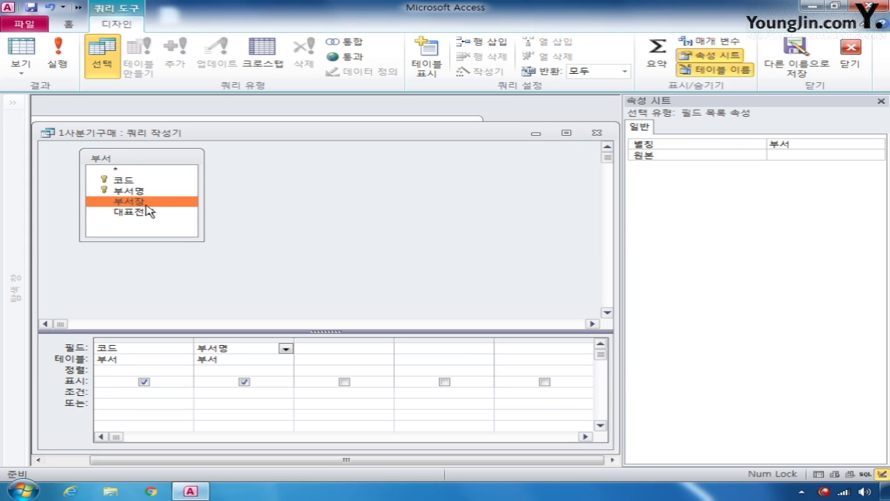
pyautogui.doubleClick(147, 213)
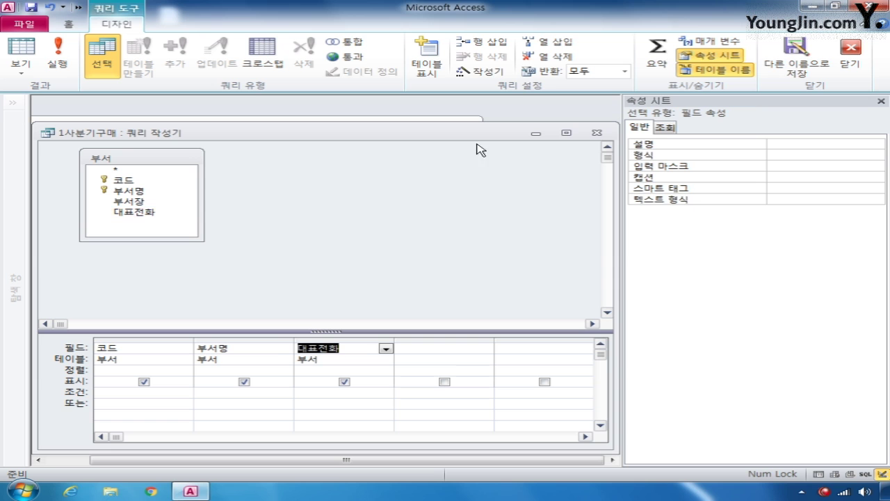
pyautogui.click(596, 133)
pyautogui.click(345, 291)
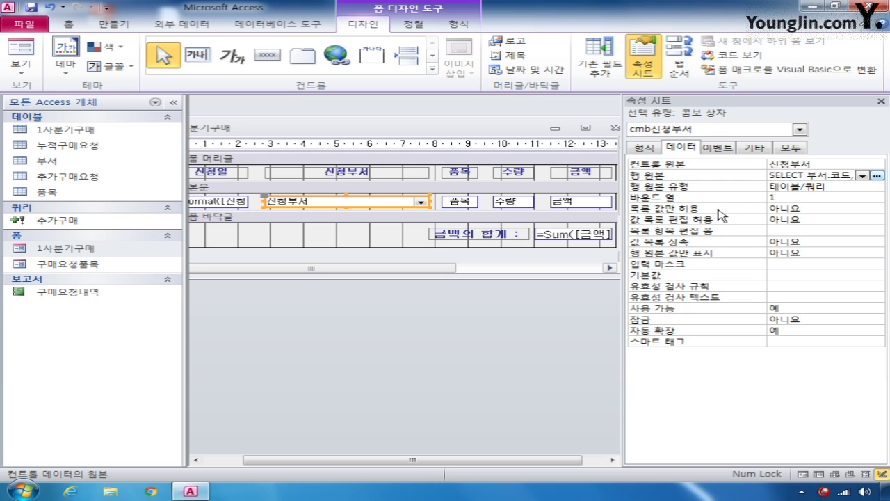
# - Set the column count (열 개수) of cmb신청부서 to 3 and its column widths (열 너비) to 0;1.5;1
pyautogui.click(647, 148)
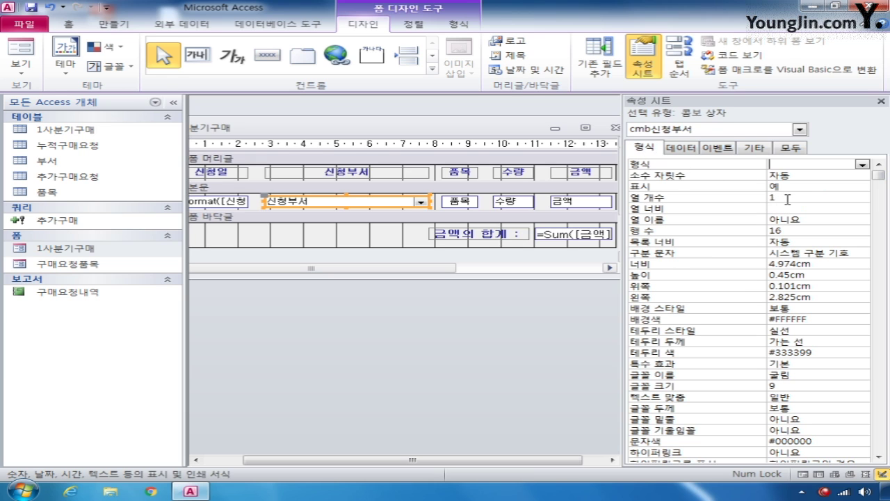
pyautogui.click(725, 199)
pyautogui.write('3')
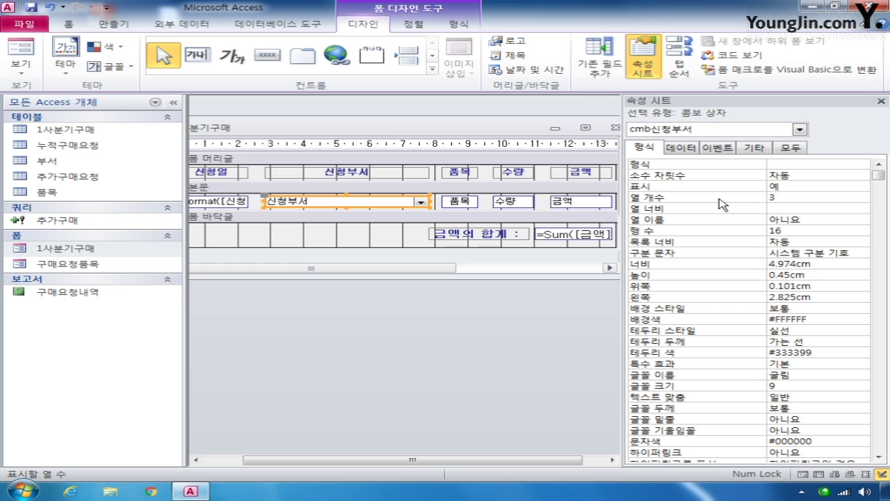
pyautogui.click(765, 210)
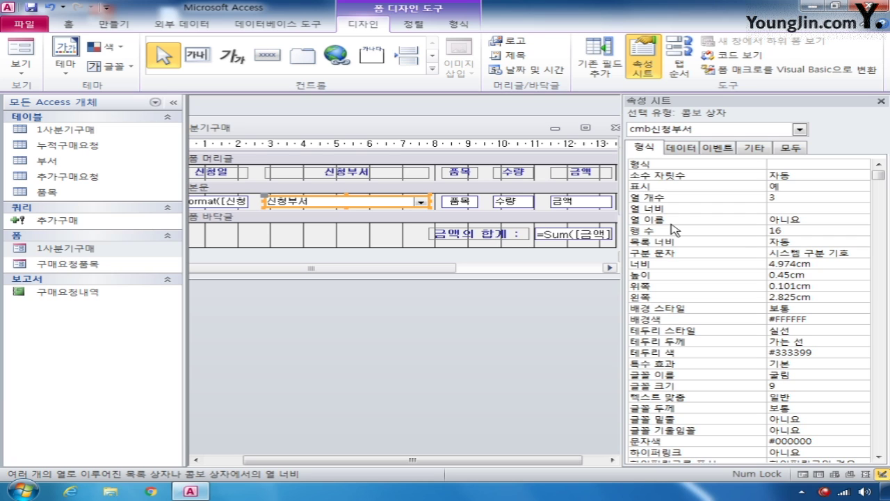
pyautogui.write('0;1.5;1')
pyautogui.click(793, 198)
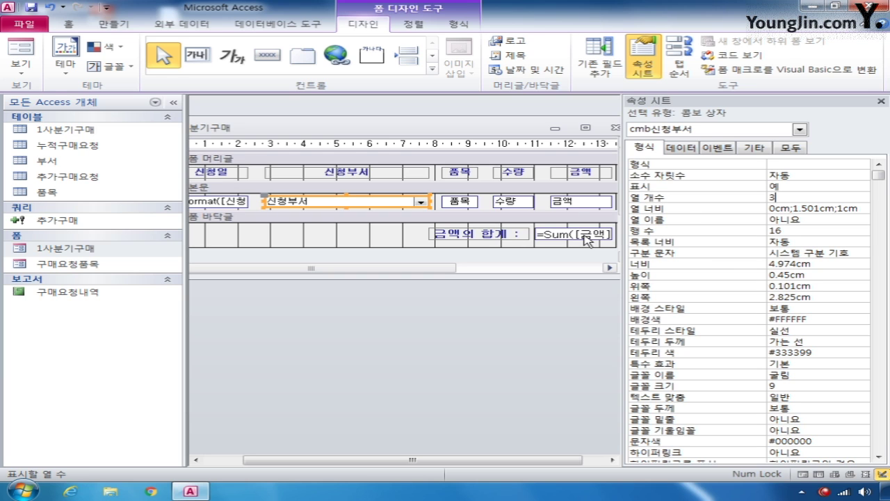
# - Close the form 1사분기구매 and save its design changes
pyautogui.doubleClick(514, 128)
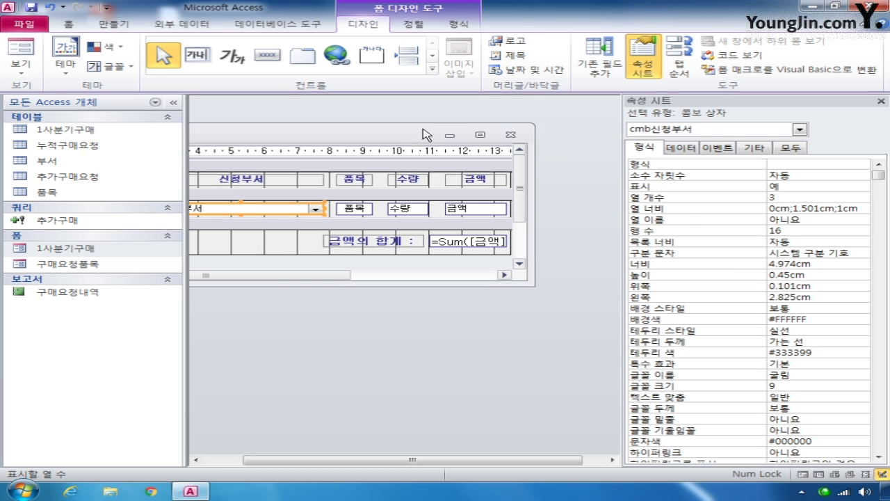
pyautogui.click(510, 134)
pyautogui.click(382, 278)
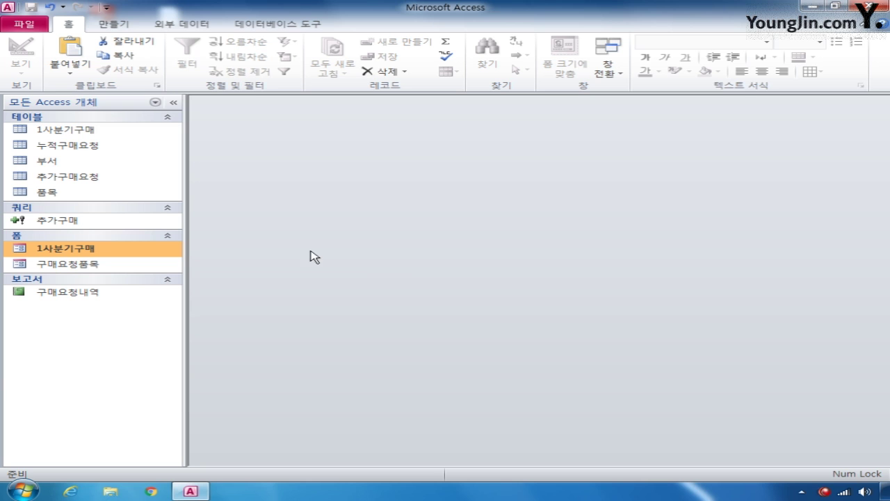
# - Open the form 구매요청품목 in design view and enlarge its window until the form footer shows
pyautogui.rightClick(102, 268)
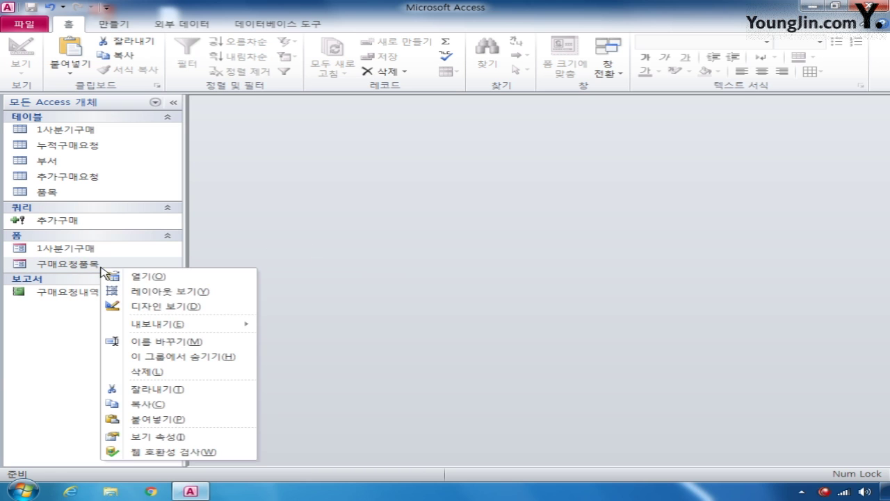
pyautogui.click(156, 306)
pyautogui.moveTo(549, 202); pyautogui.dragTo(347, 135)
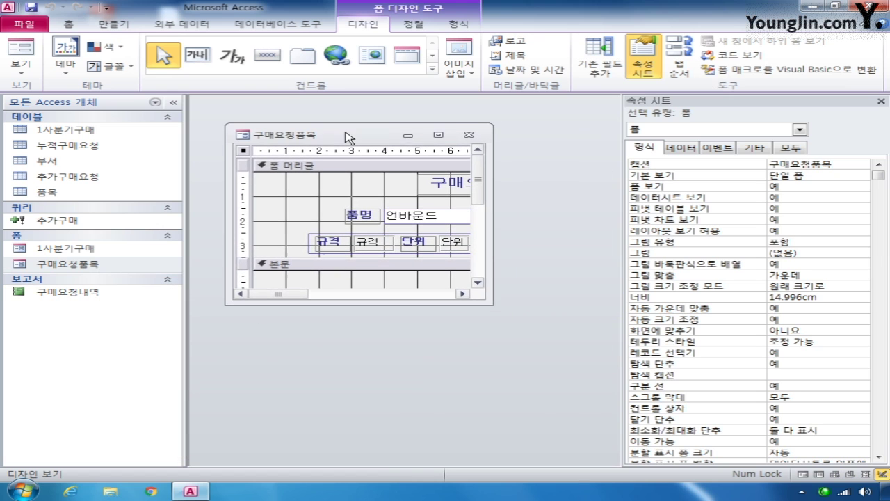
pyautogui.moveTo(491, 301); pyautogui.dragTo(586, 338)
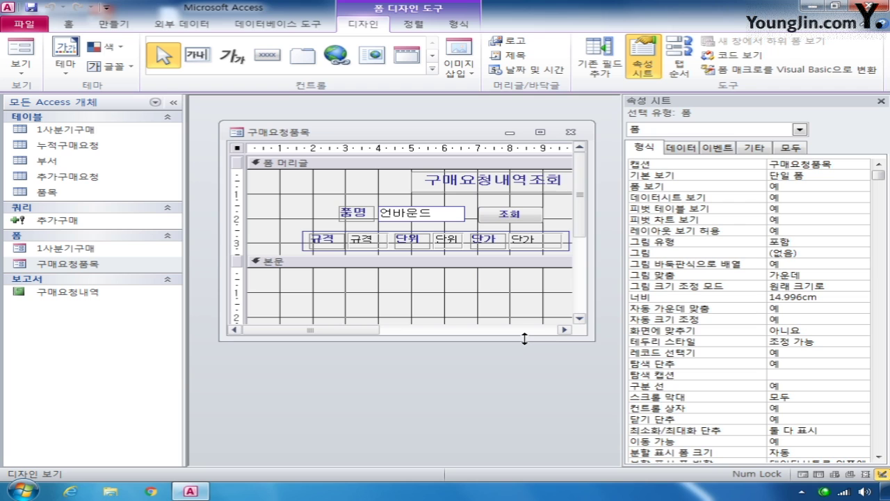
pyautogui.moveTo(588, 338); pyautogui.dragTo(614, 402)
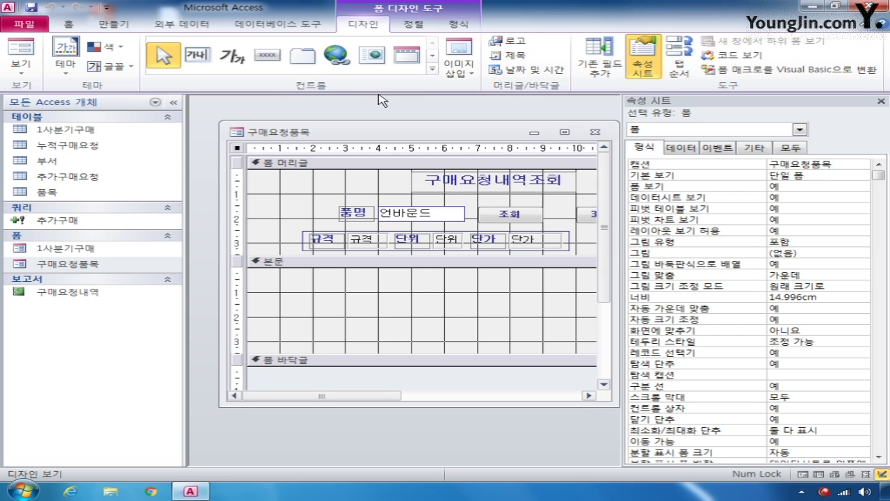
# - Draw a subform control about 9.3 cm wide and 2.9 cm high in the detail section (본문) of 구매요청품목
pyautogui.click(432, 72)
pyautogui.click(302, 99)
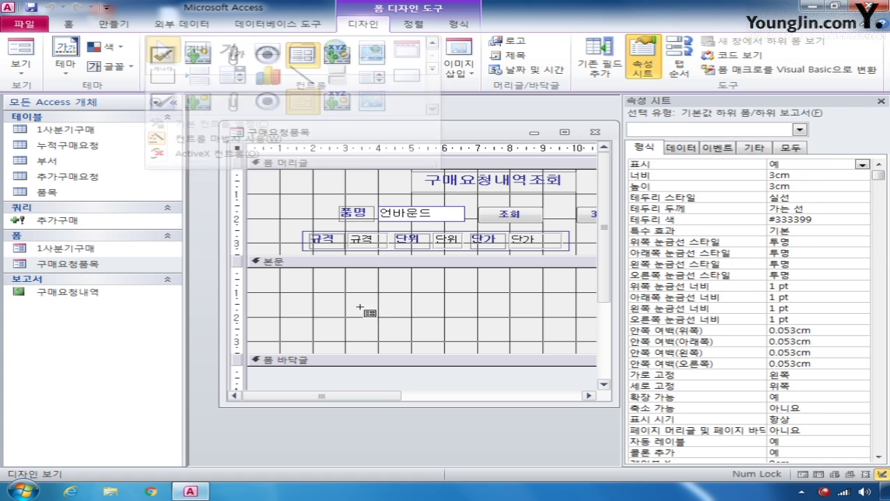
pyautogui.moveTo(272, 278); pyautogui.dragTo(579, 348)
# - Base the subform on the existing form 1사분기구매 linked by 번호, name it 상세구매요청내역, and close the main form with its changes saved
pyautogui.click(418, 179)
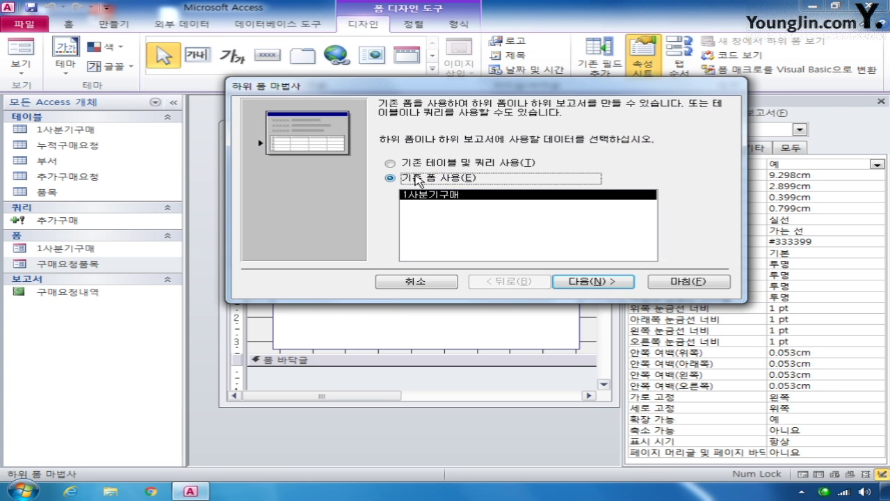
pyautogui.click(606, 285)
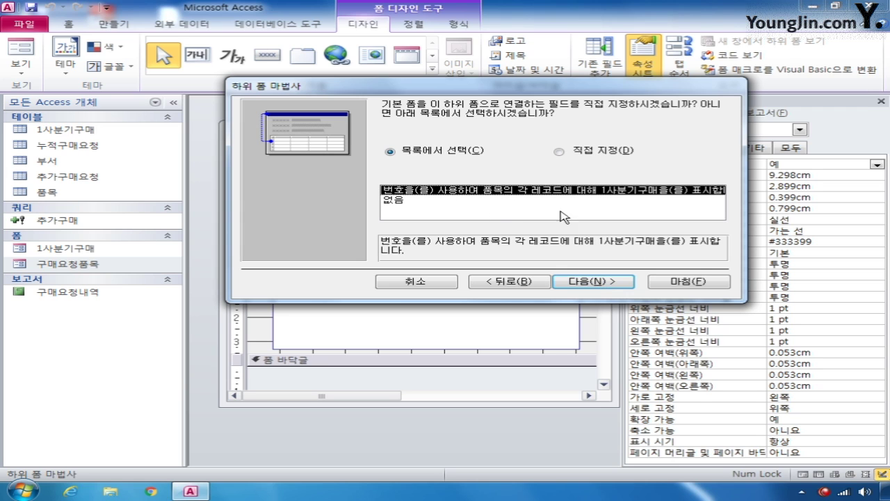
pyautogui.click(593, 282)
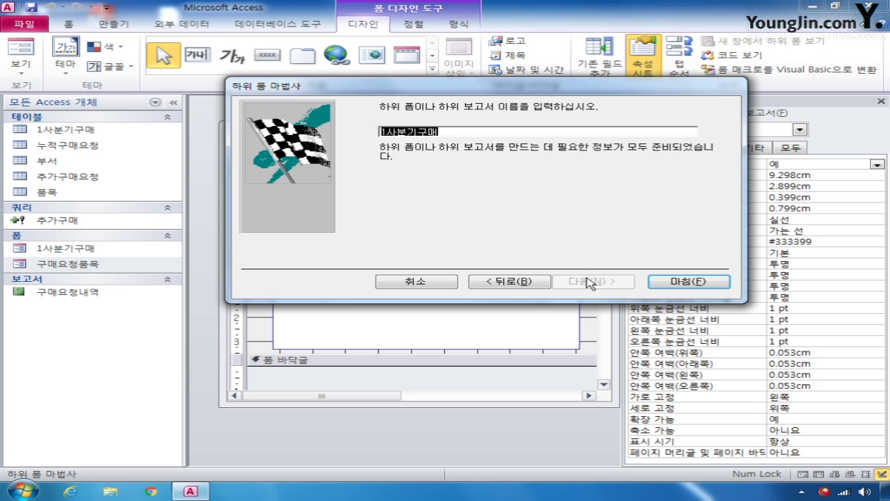
pyautogui.write('상')
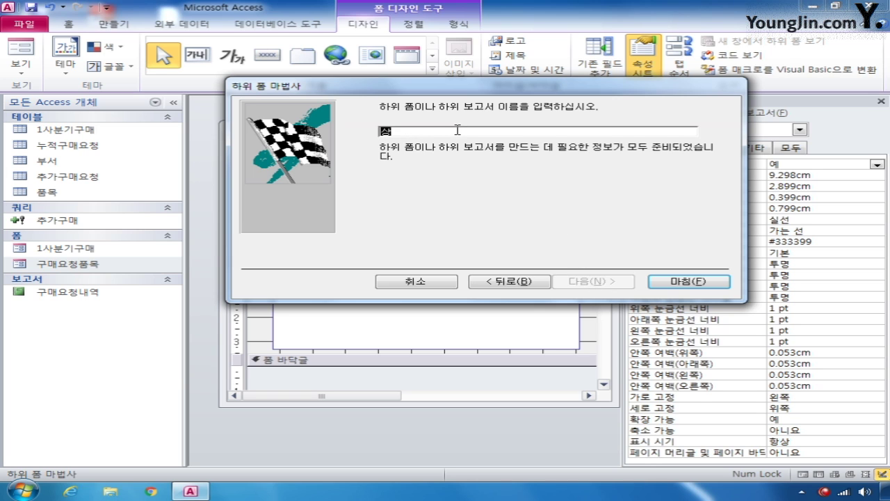
pyautogui.write('세구매요청내역')
pyautogui.click(681, 282)
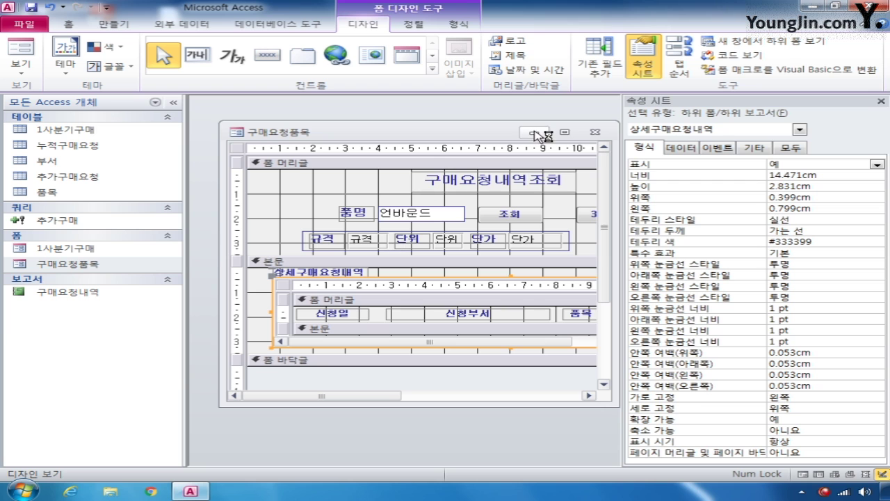
pyautogui.click(594, 134)
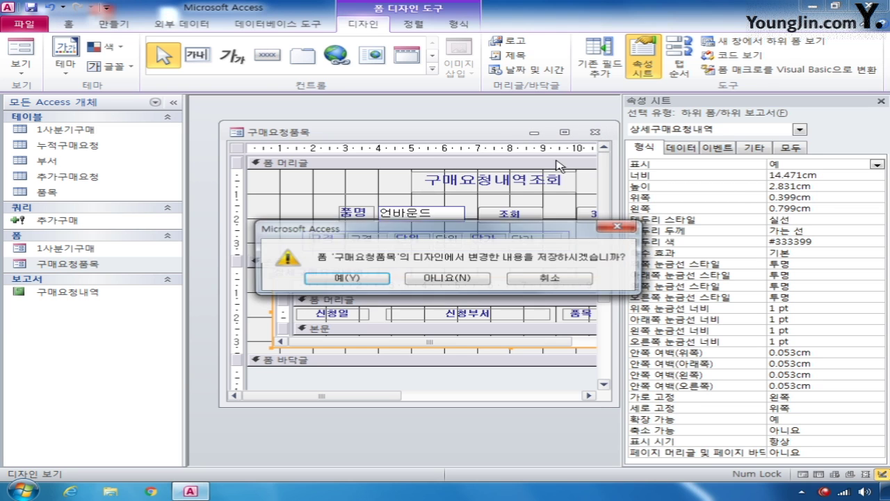
pyautogui.click(375, 280)
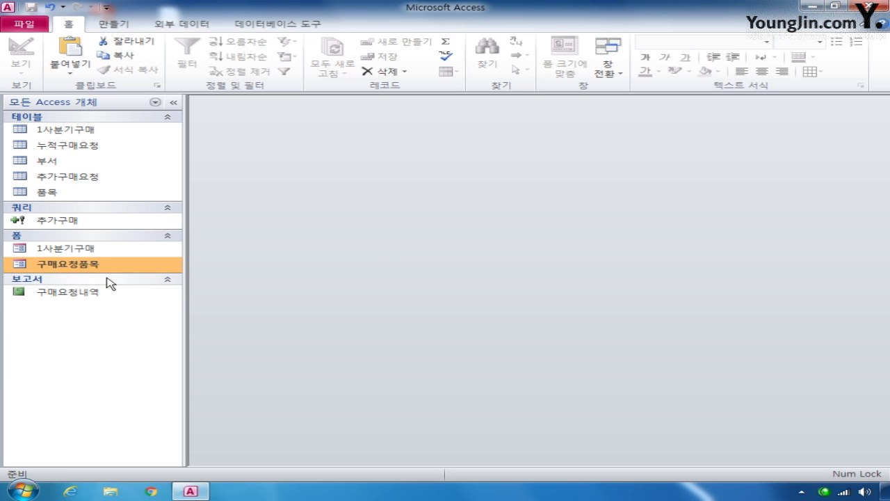
# - Open the report 구매요청내역 in design view and collapse the navigation pane
pyautogui.rightClick(75, 293)
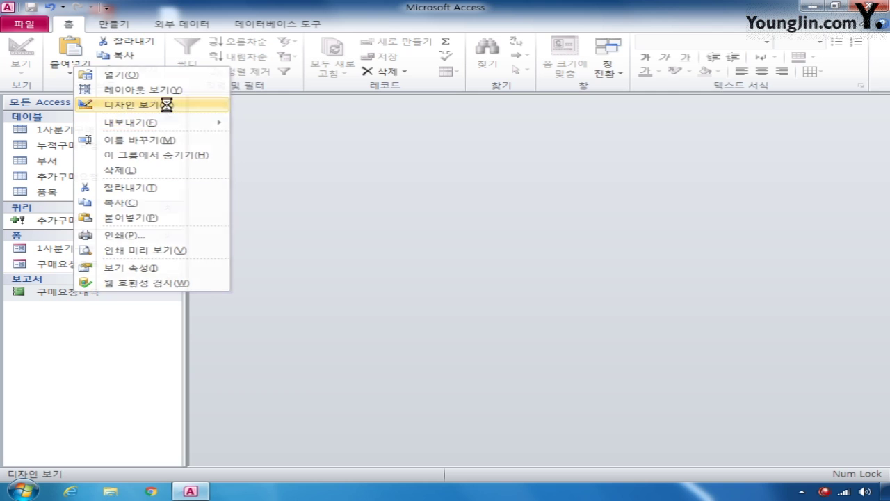
pyautogui.click(139, 104)
pyautogui.click(173, 103)
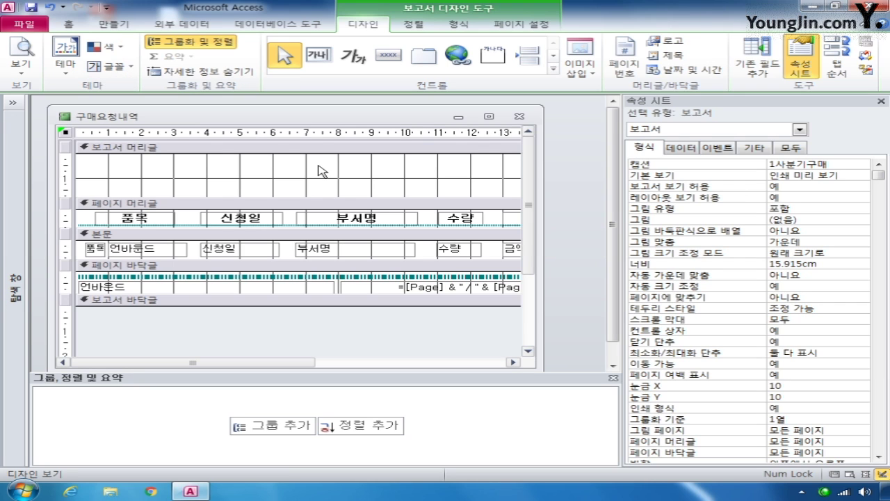
# - Add a label about 7.9 cm wide and 1.1 cm high with the text 구매요청내역 in the report header (보고서 머리글)
pyautogui.click(359, 59)
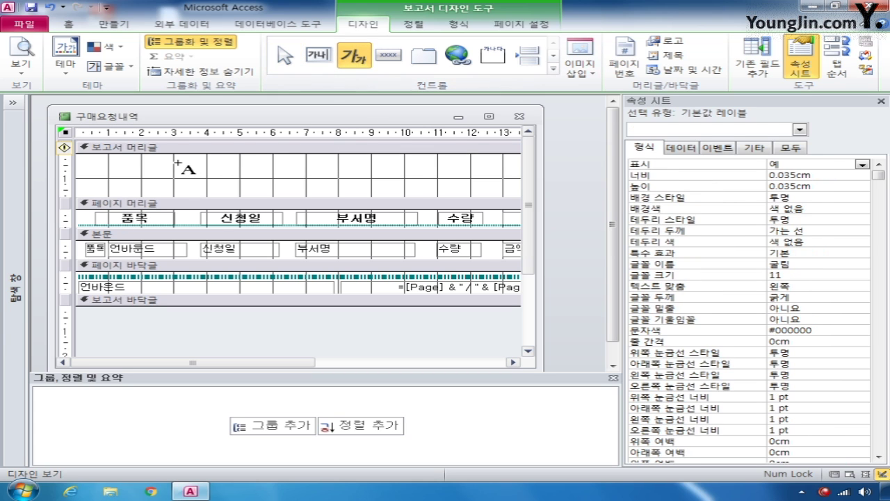
pyautogui.moveTo(178, 164); pyautogui.dragTo(438, 192)
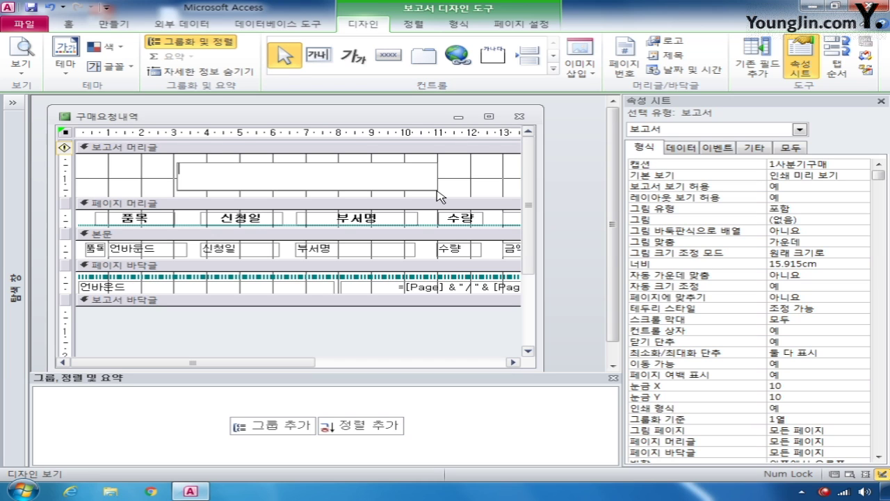
pyautogui.write('구매요청내역')
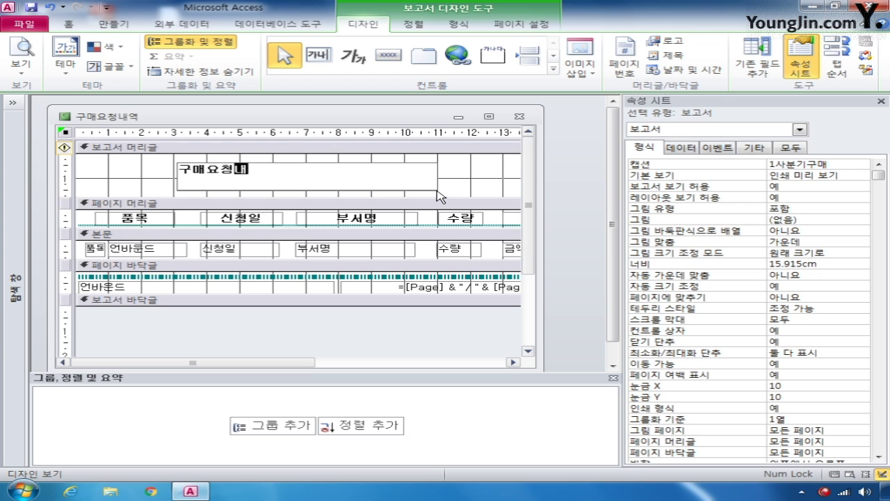
pyautogui.click(452, 183)
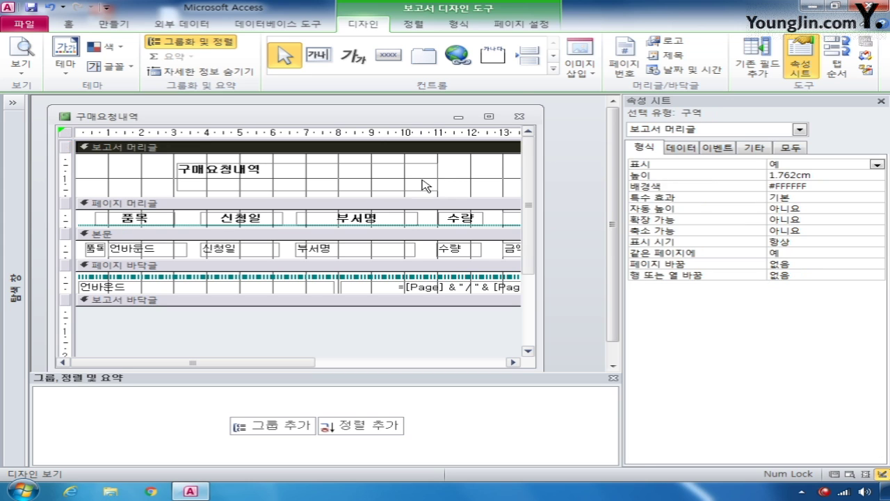
# - Name the report header label LBL제목
pyautogui.click(415, 178)
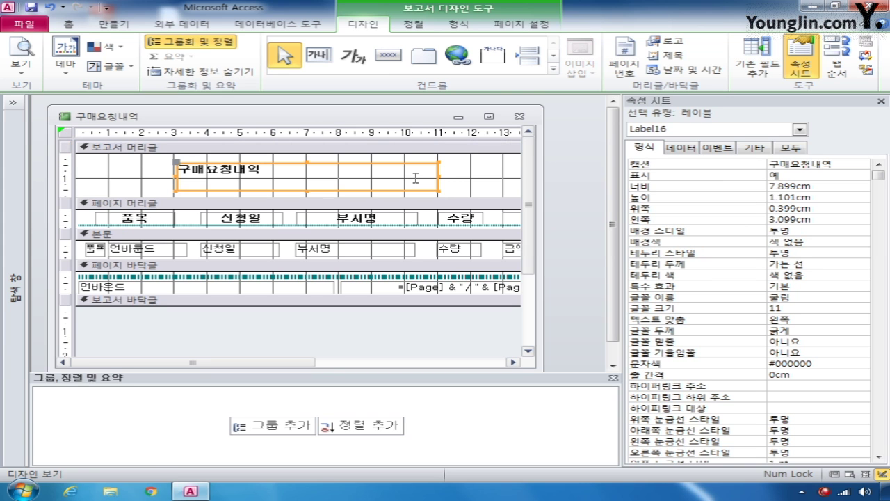
pyautogui.click(879, 166)
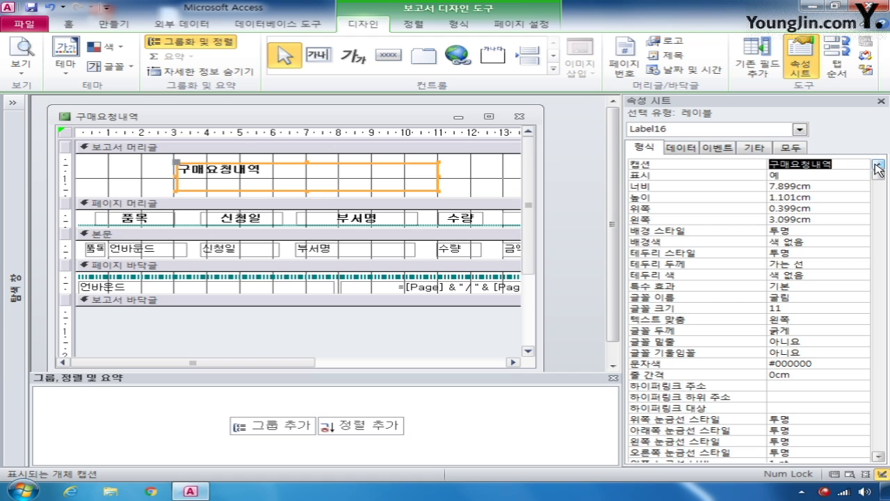
pyautogui.click(796, 148)
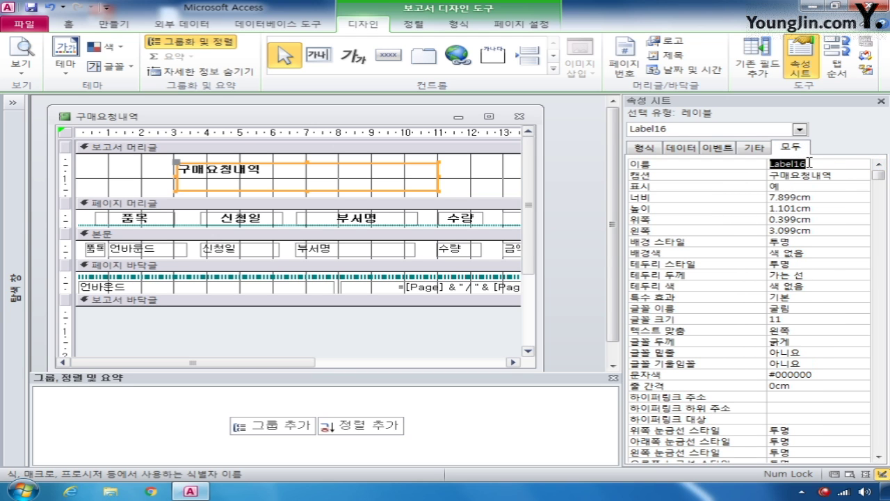
pyautogui.write('LBL')
pyautogui.write('제ㅁ')
# - Format the label LBL제목 with the font 궁서체, size 20 and centred text alignment (가운데)
pyautogui.click(792, 308)
pyautogui.write('궁서체')
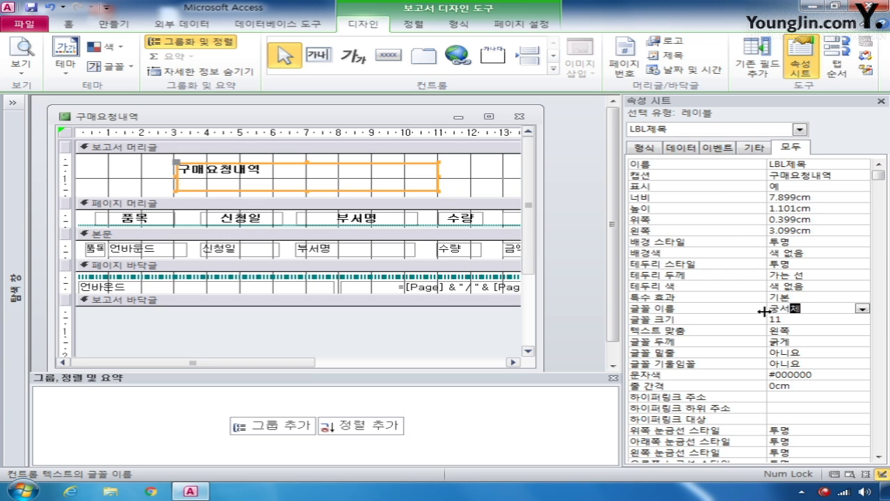
pyautogui.click(797, 320)
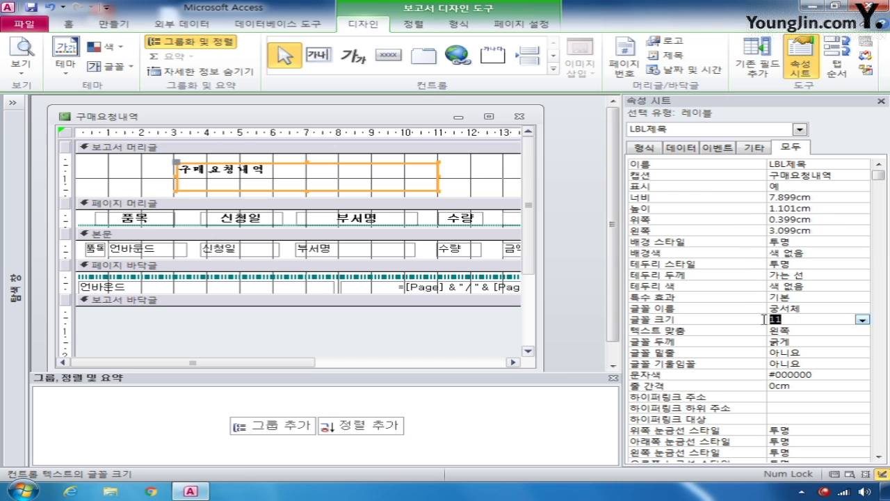
pyautogui.write('20')
pyautogui.click(824, 333)
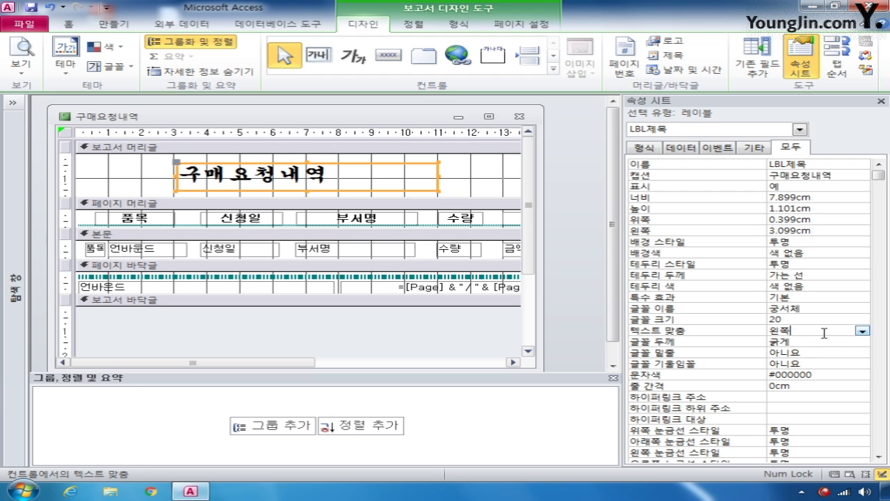
pyautogui.click(862, 331)
pyautogui.click(834, 363)
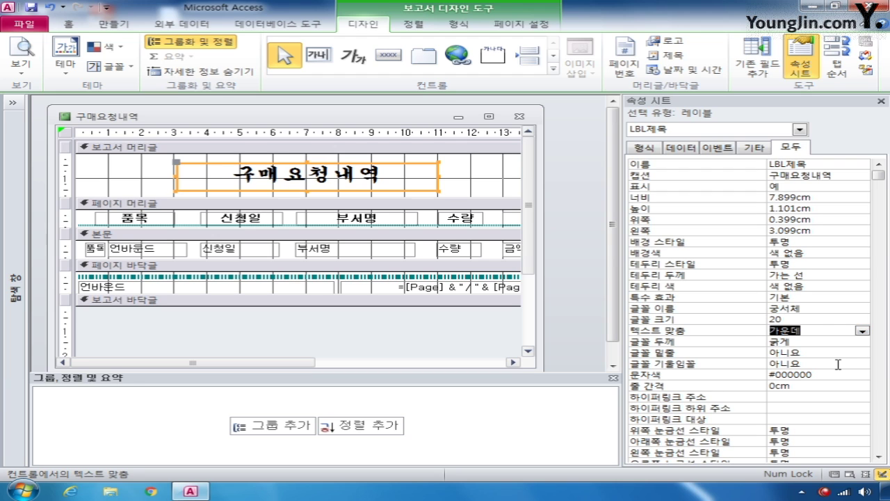
pyautogui.click(484, 179)
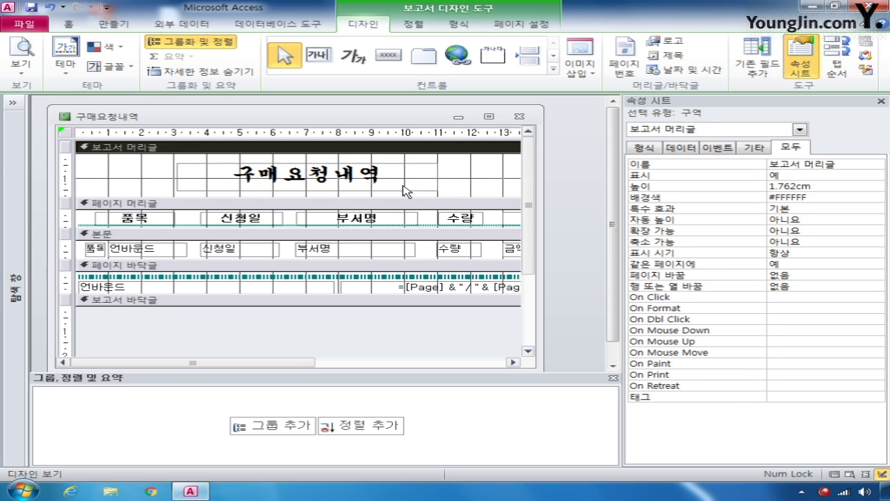
# - Sort the report by 품목 ascending (오름차순) and by 신청일 descending (내림차순)
pyautogui.click(355, 422)
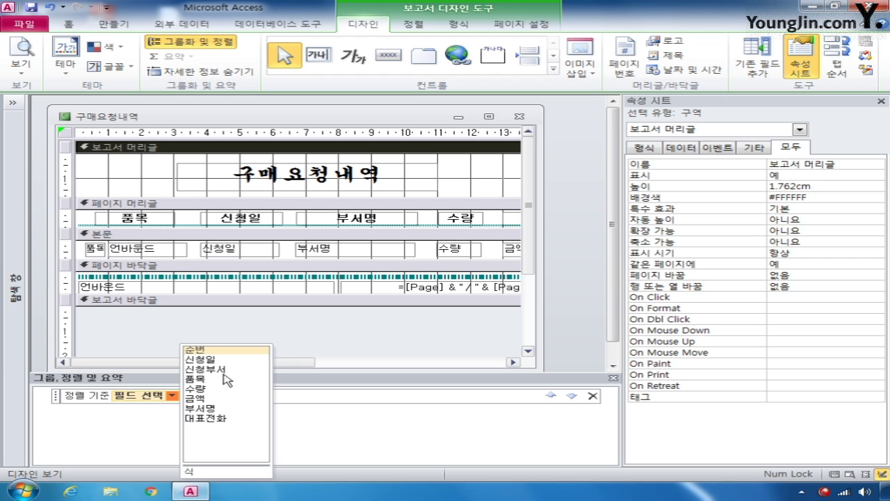
pyautogui.click(195, 379)
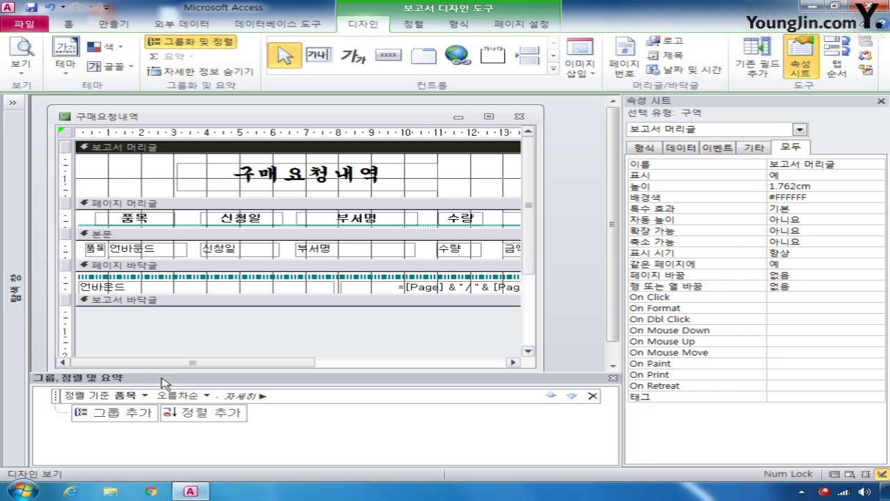
pyautogui.click(183, 411)
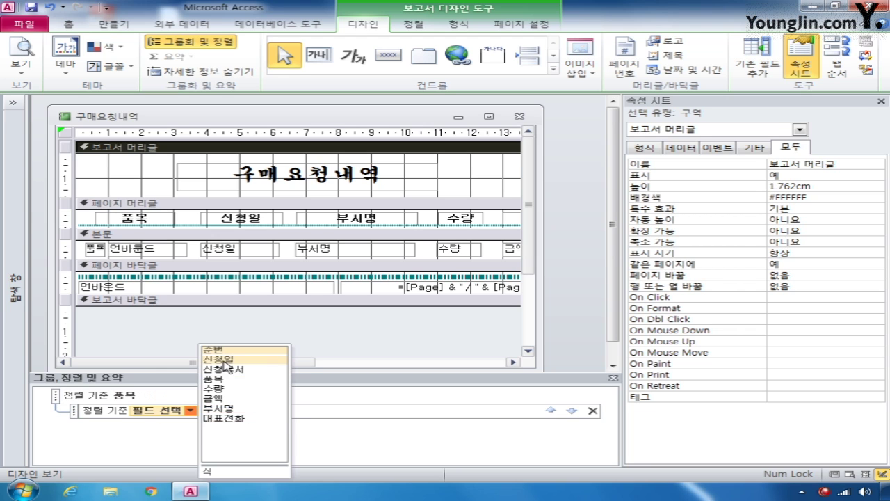
pyautogui.click(224, 361)
pyautogui.click(237, 410)
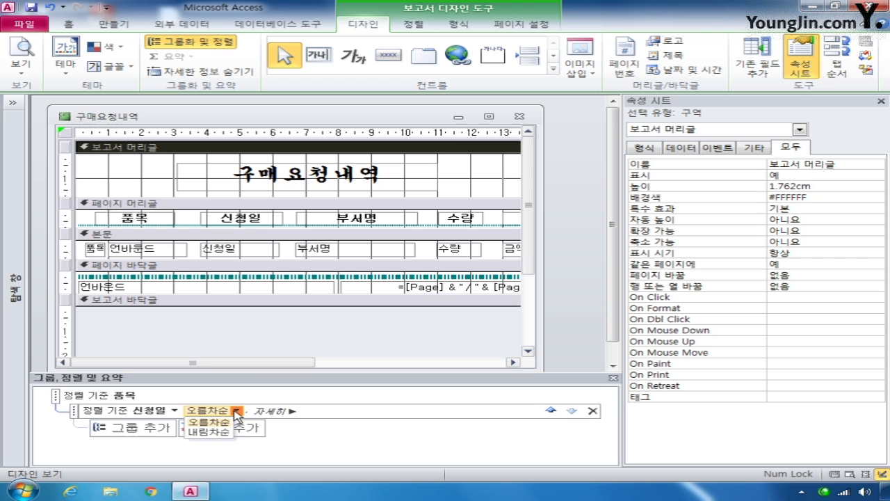
pyautogui.click(208, 432)
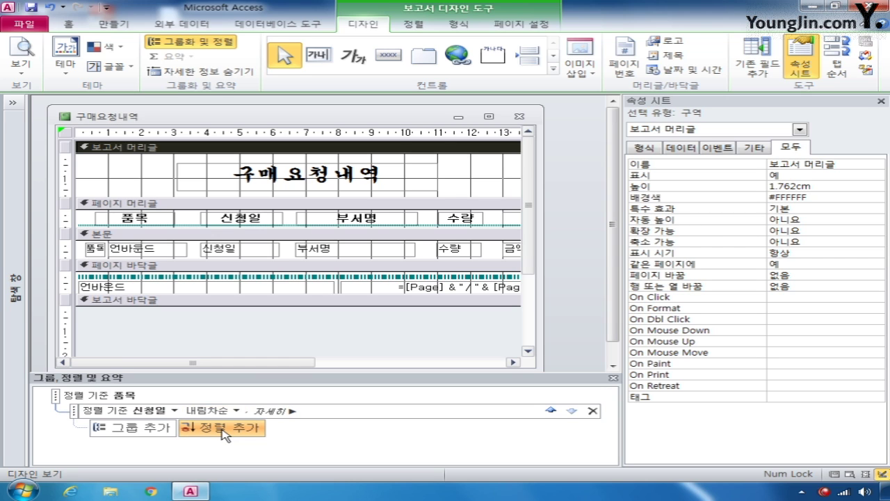